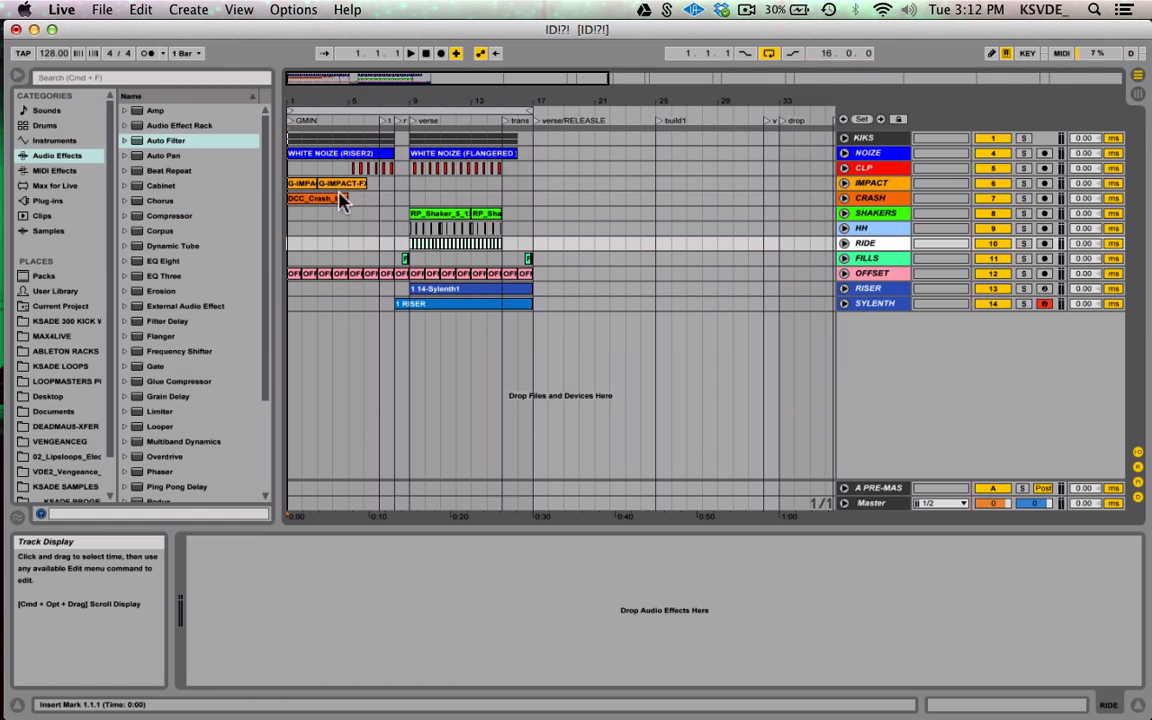
# Survey the whole arrangement timeline, from the GMIN intro through to the last drop1 locator
pyautogui.moveTo(448, 80); pyautogui.dragTo(569, 80)
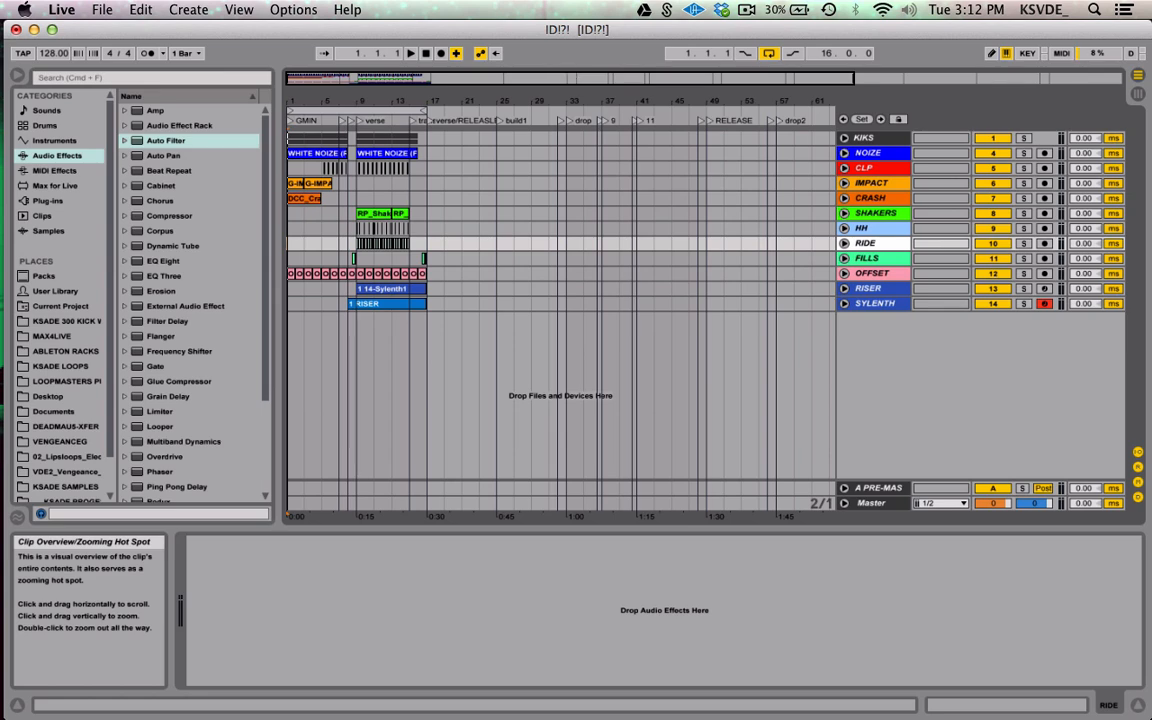
pyautogui.moveTo(569, 80)
pyautogui.mouseDown()
pyautogui.moveTo(569, 60)
pyautogui.moveTo(573, 83)
pyautogui.mouseUp()
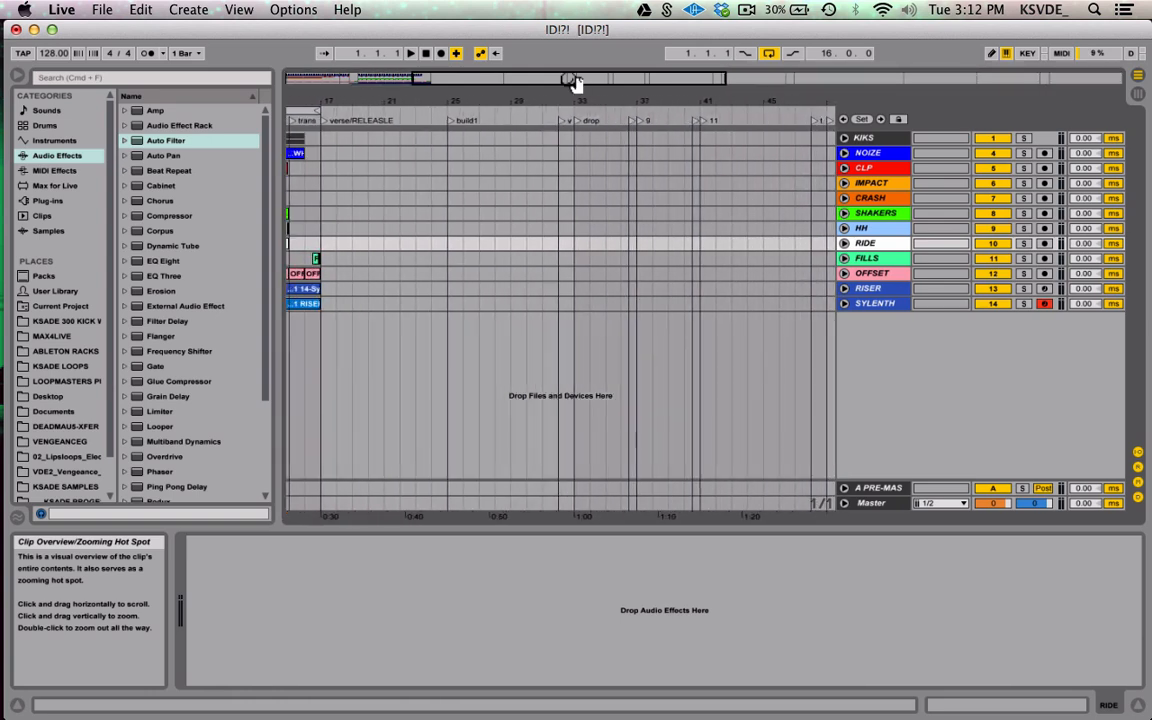
pyautogui.hscroll(-5, 453, 322)
pyautogui.hscroll(15, 453, 322)
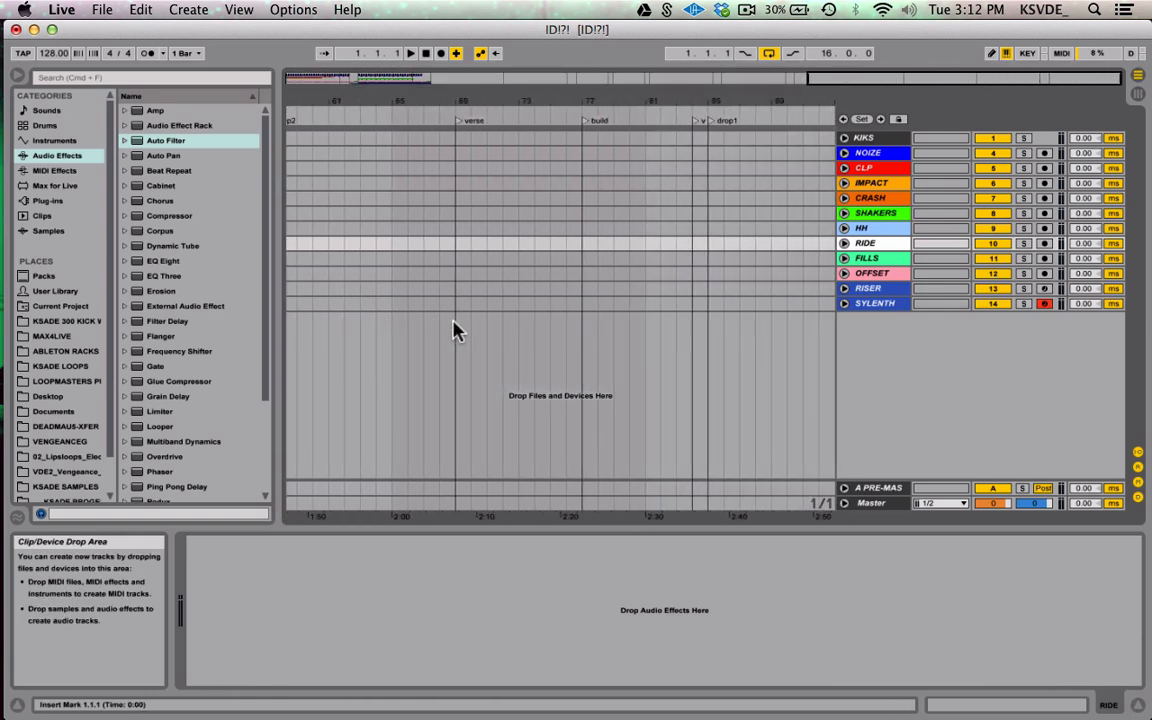
pyautogui.hscroll(-5, 473, 180)
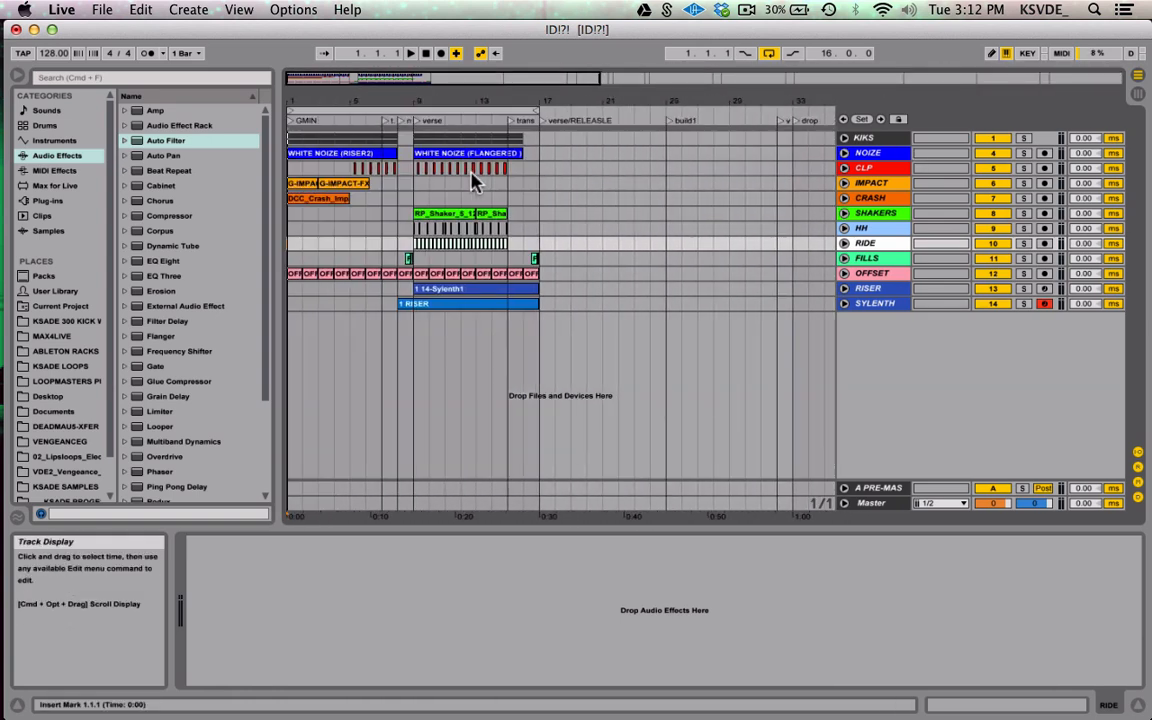
pyautogui.hscroll(5, 473, 180)
pyautogui.hscroll(-10, 473, 180)
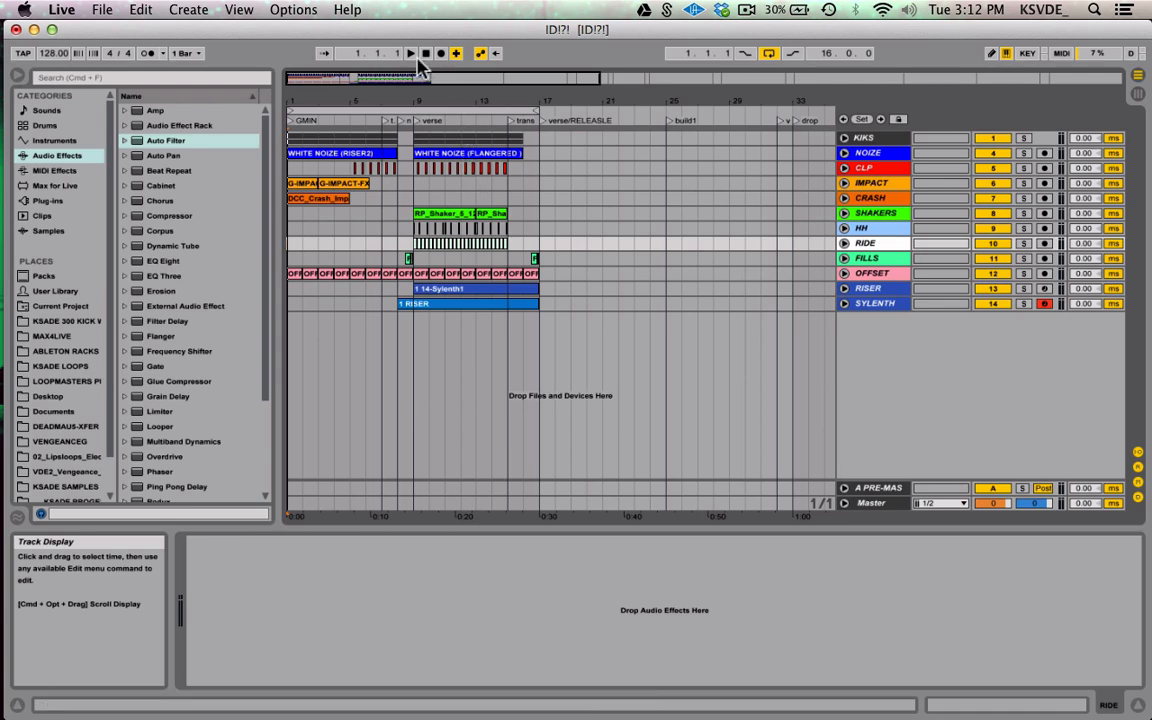
pyautogui.moveTo(421, 79); pyautogui.dragTo(421, 26)
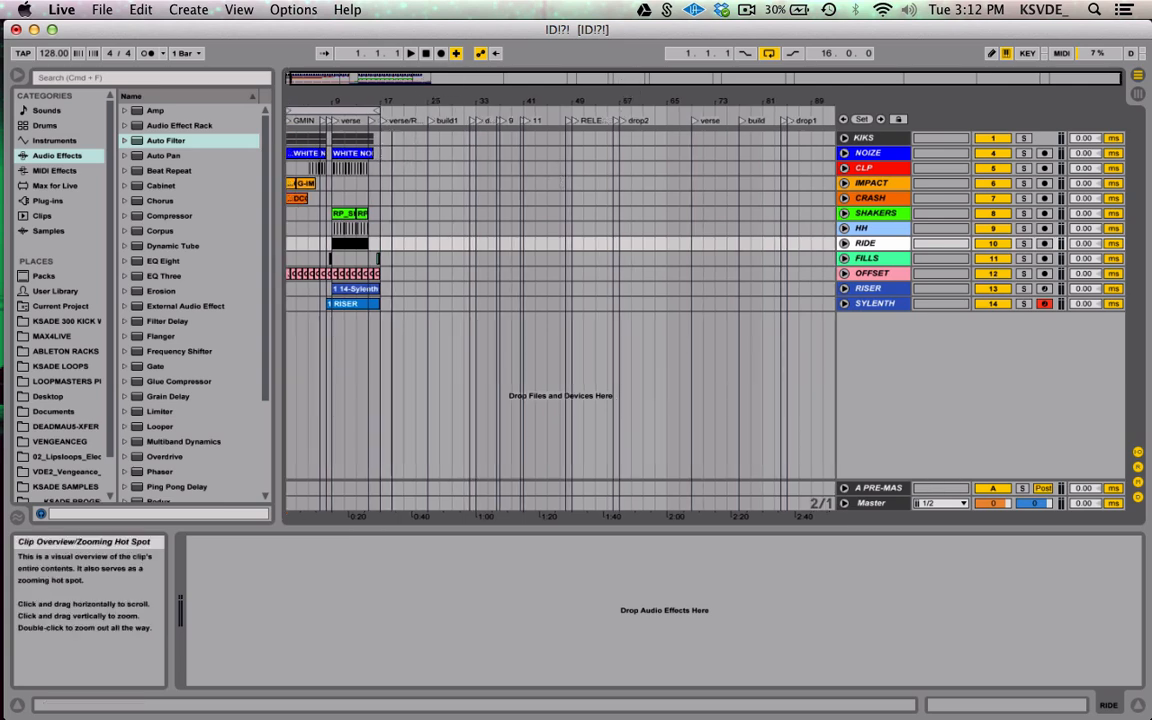
pyautogui.moveTo(400, 76); pyautogui.dragTo(456, 130)
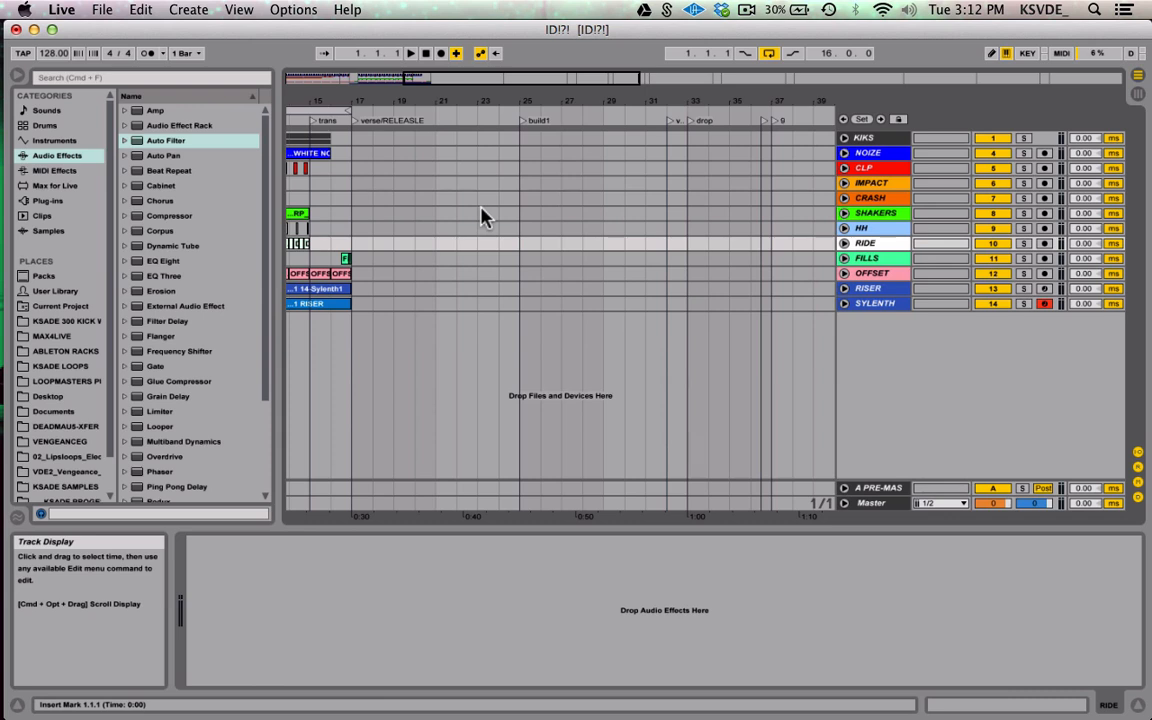
pyautogui.hscroll(-10, 483, 217)
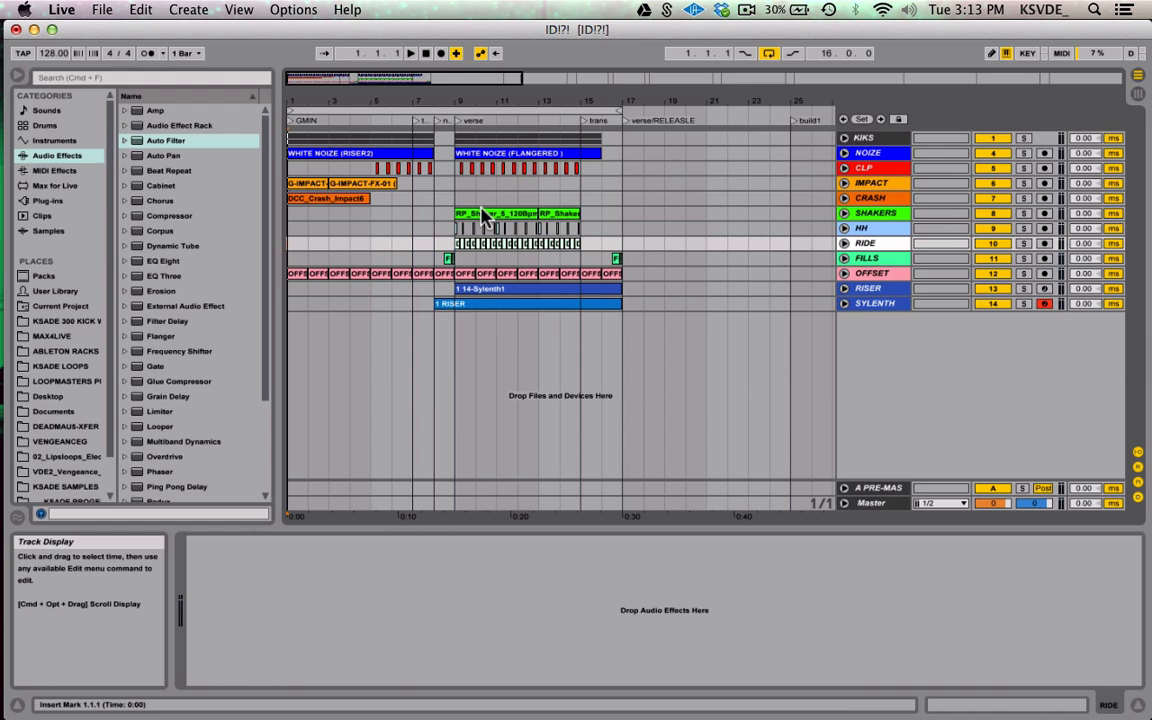
pyautogui.hscroll(8, 483, 217)
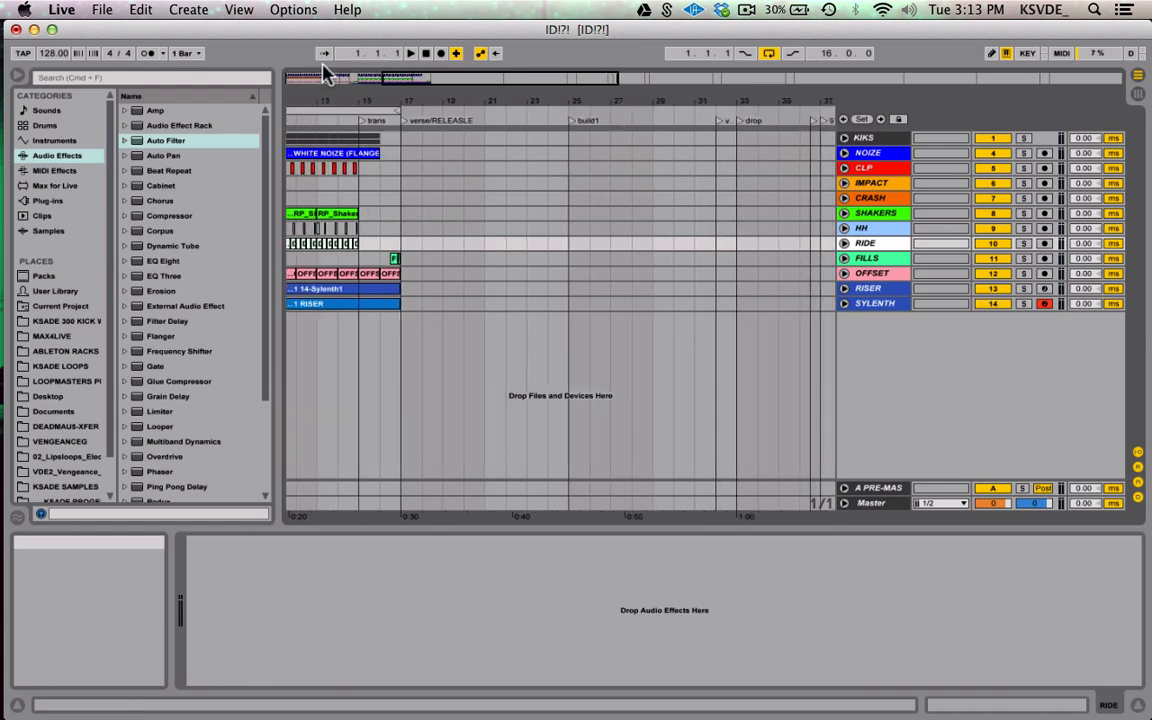
pyautogui.hscroll(-8, 418, 82)
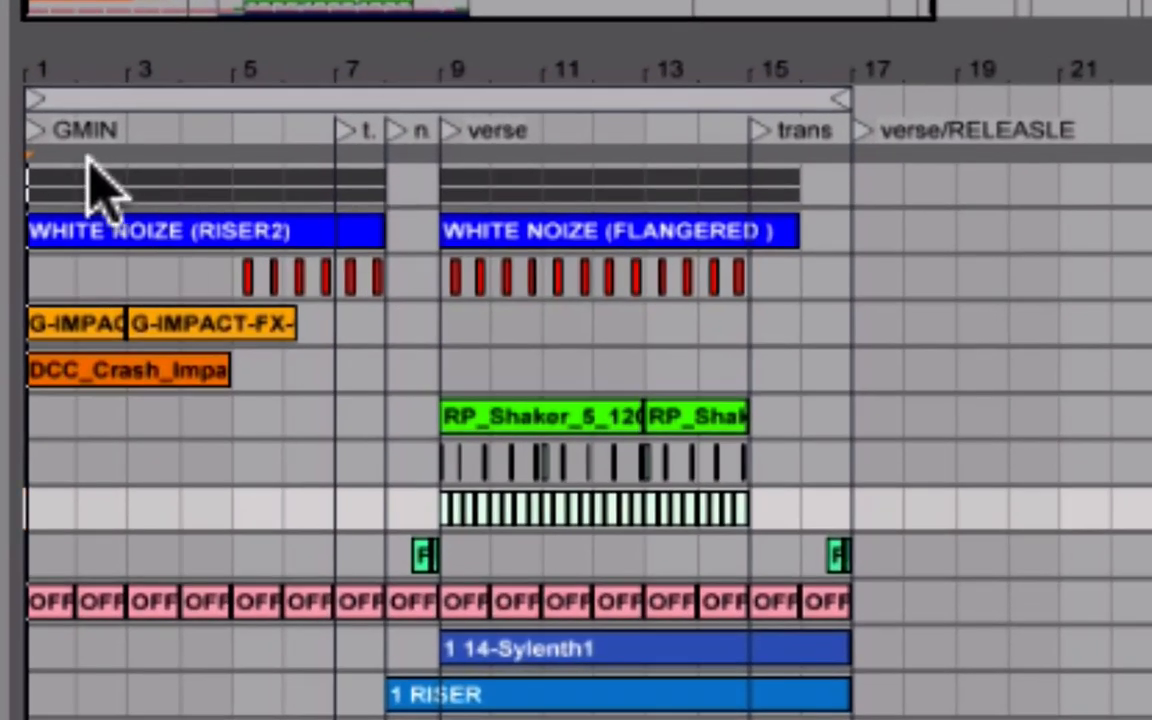
# Examine the opening sections of the arrangement by locator, from GMIN through trans, no kicks and verse to verse/RELEASLE at bar 17
pyautogui.hscroll(3, 500, 205)
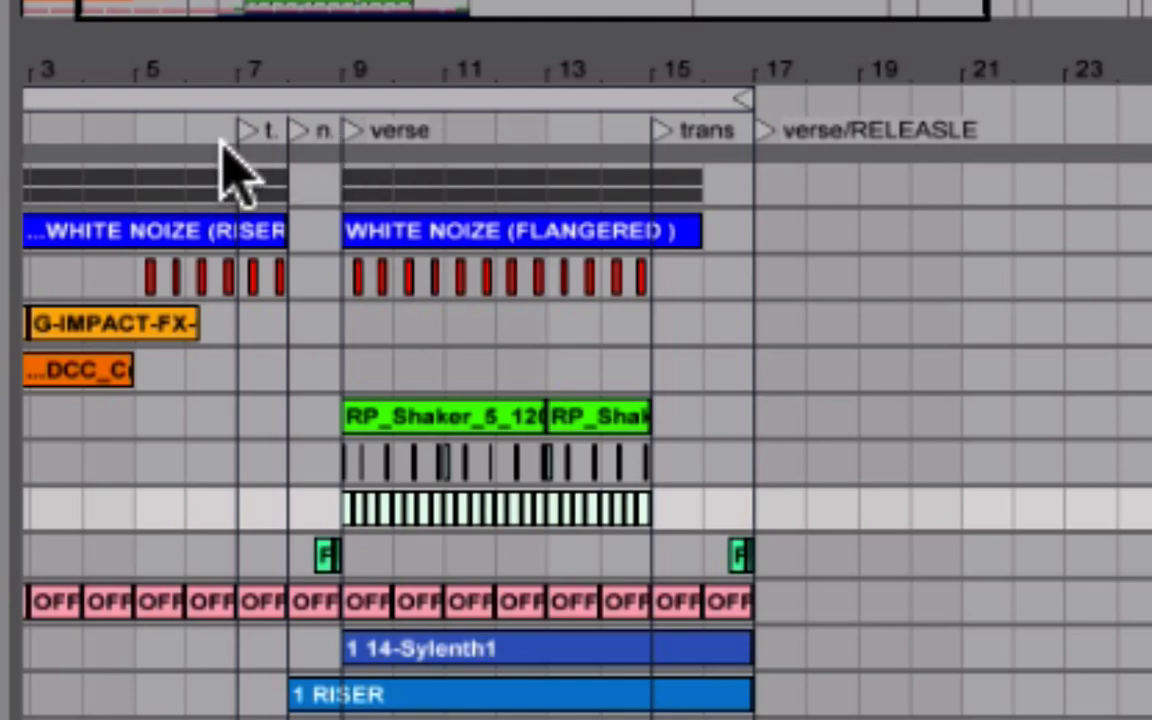
pyautogui.moveTo(415, 6); pyautogui.dragTo(394, 372)
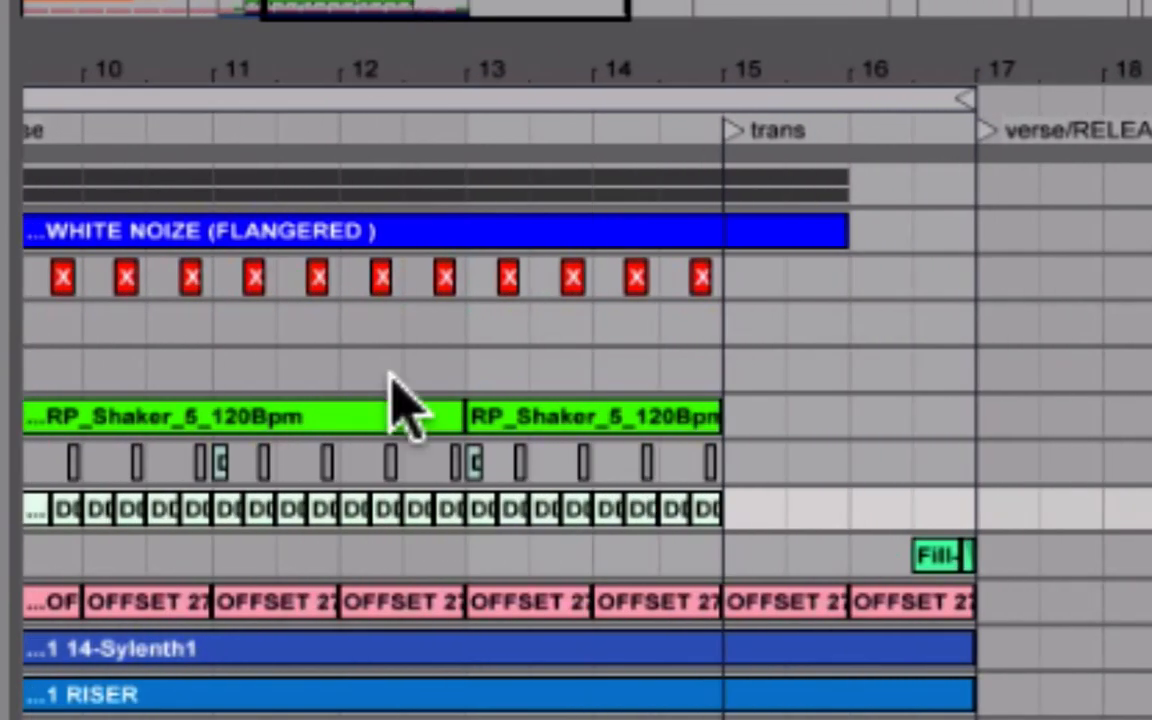
pyautogui.hscroll(-10, 395, 372)
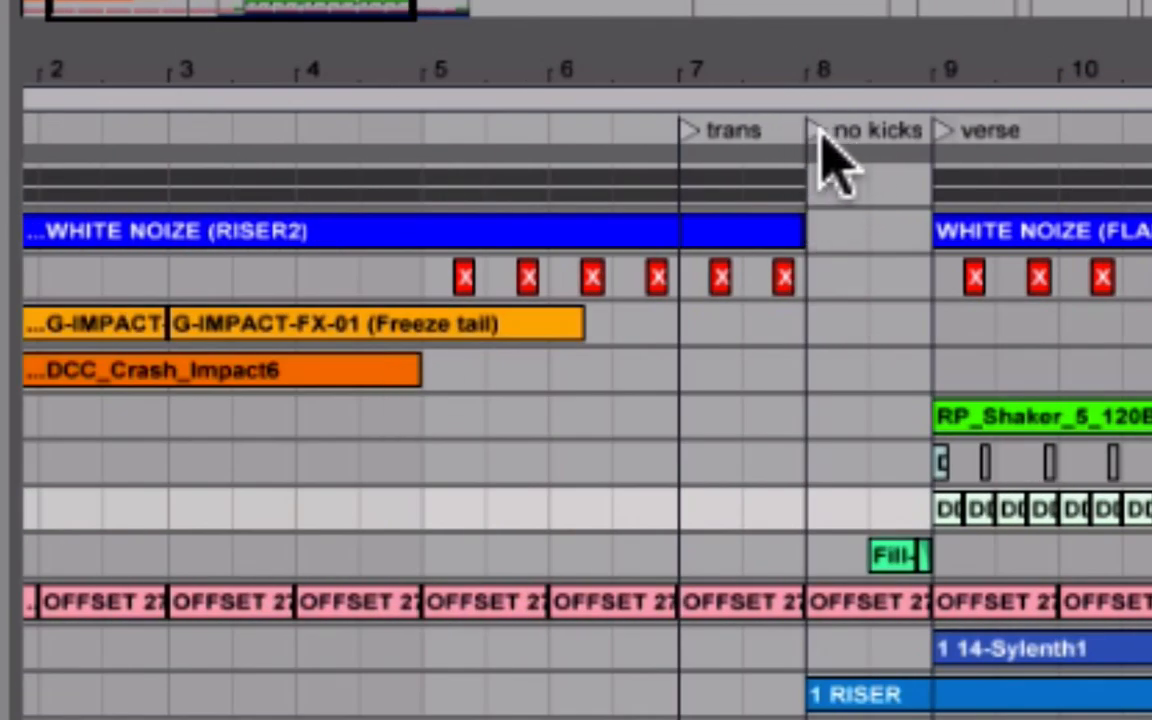
pyautogui.hscroll(10, 940, 515)
pyautogui.hscroll(-4, 900, 514)
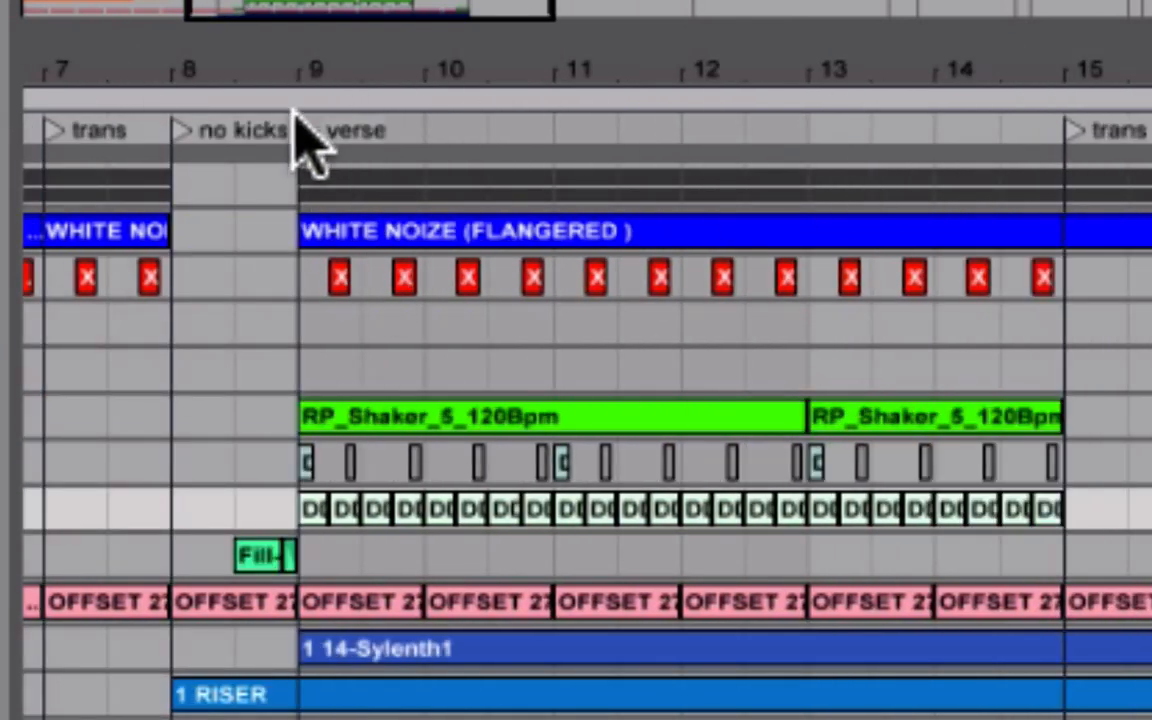
pyautogui.hscroll(8, 645, 395)
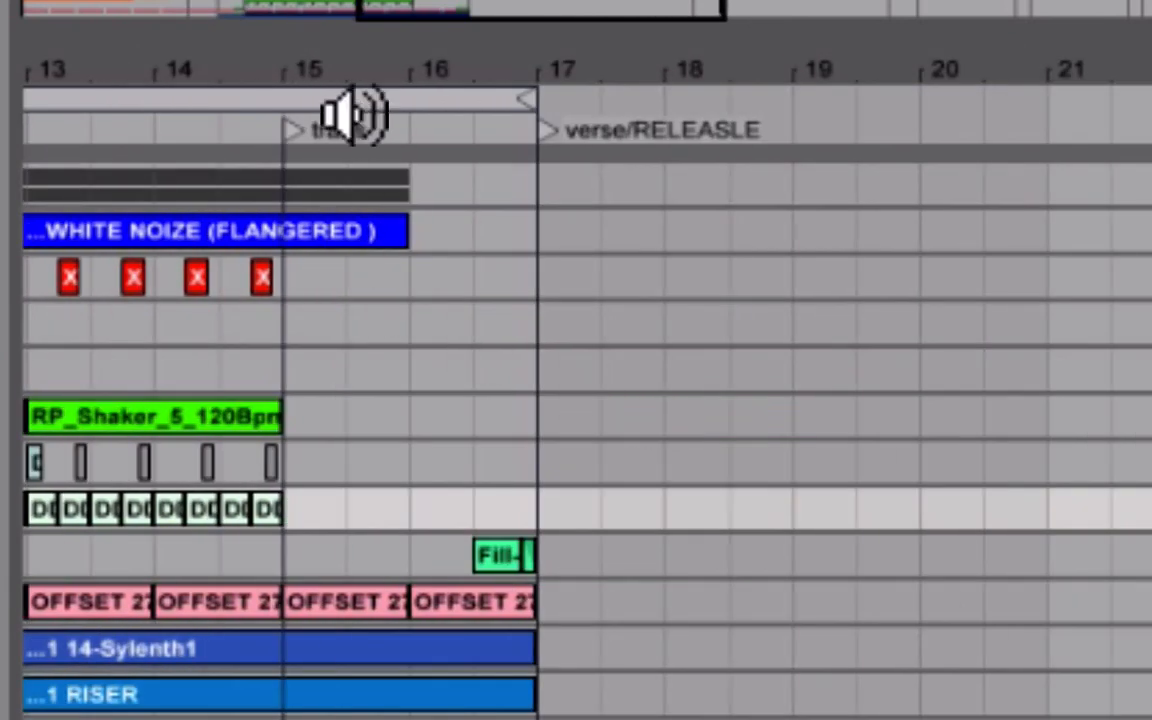
pyautogui.hscroll(5, 775, 397)
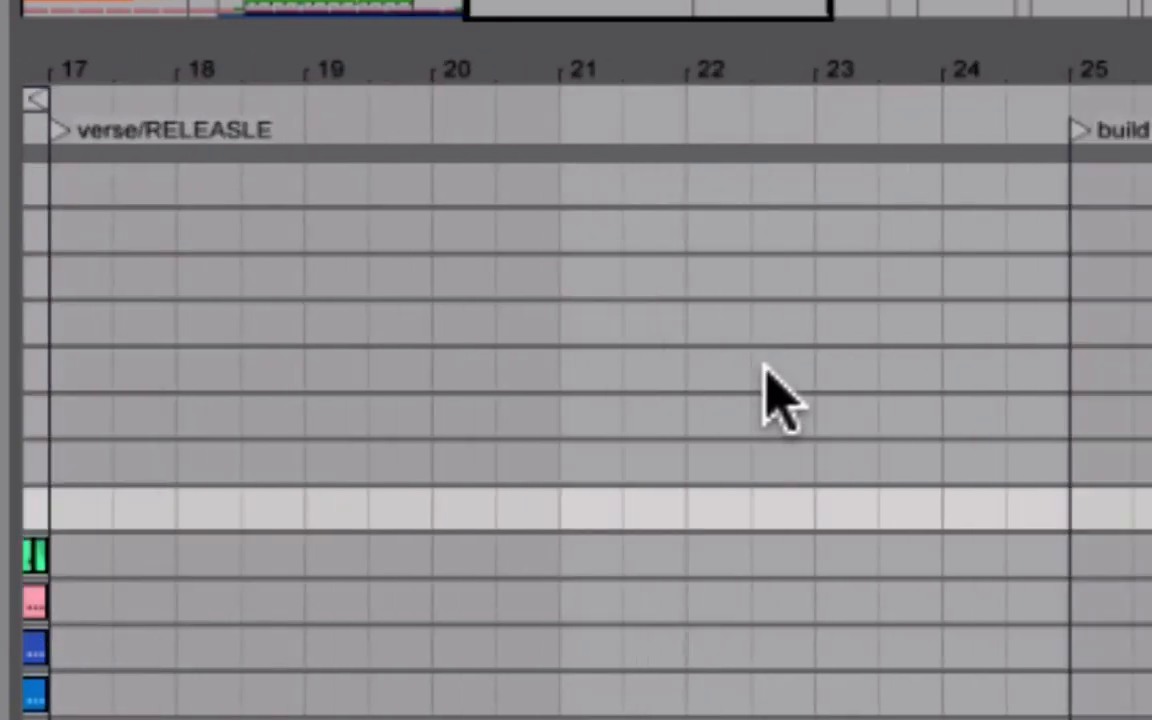
pyautogui.hscroll(-2, 771, 399)
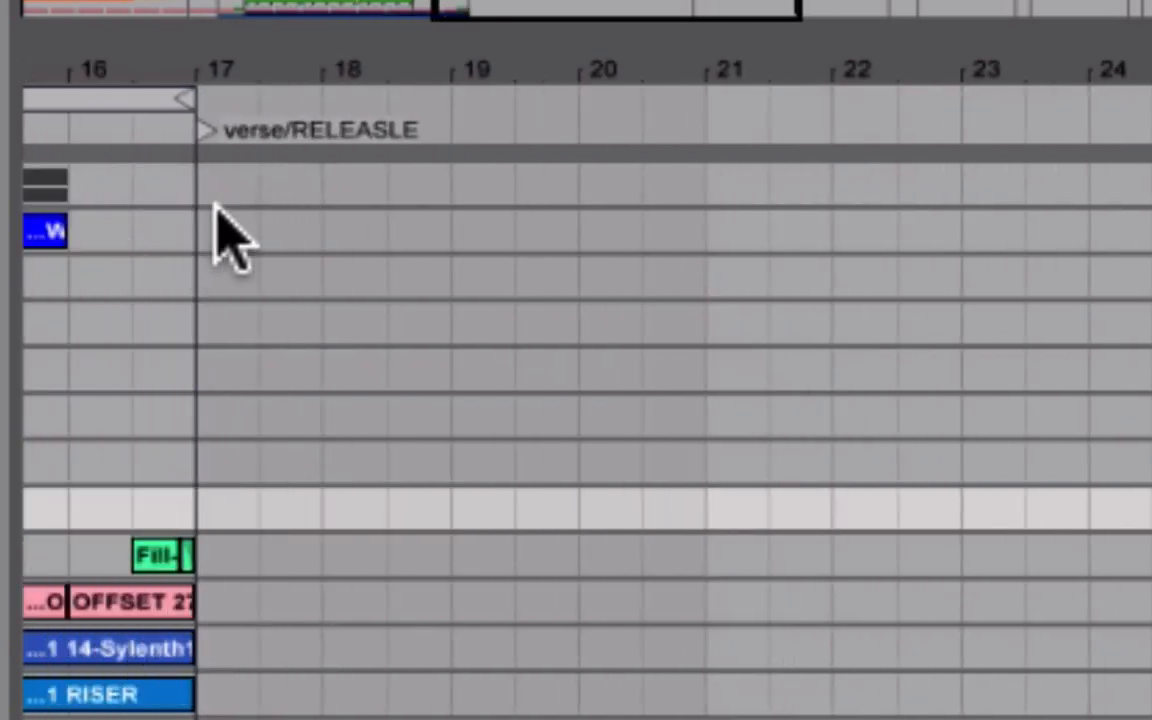
# Review the remaining locators from build1 through the drop, RELEASE, drop2 and second verse, ending with an overview of the song
pyautogui.hscroll(6, 216, 208)
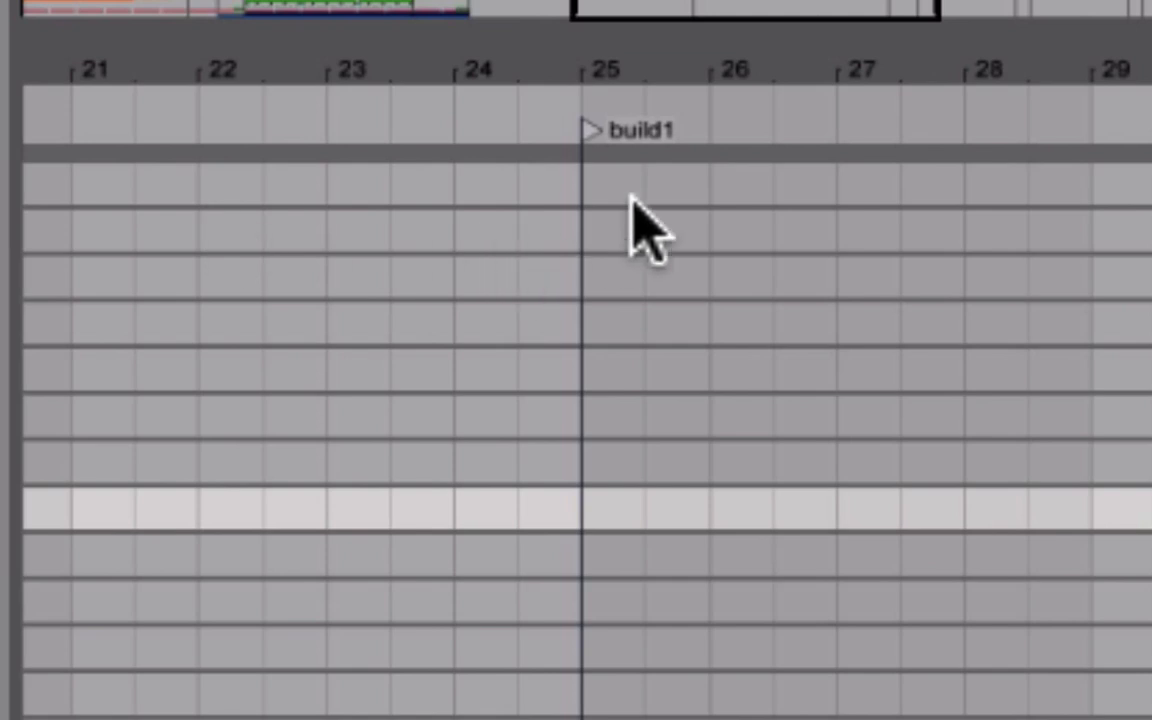
pyautogui.hscroll(3, 1100, 140)
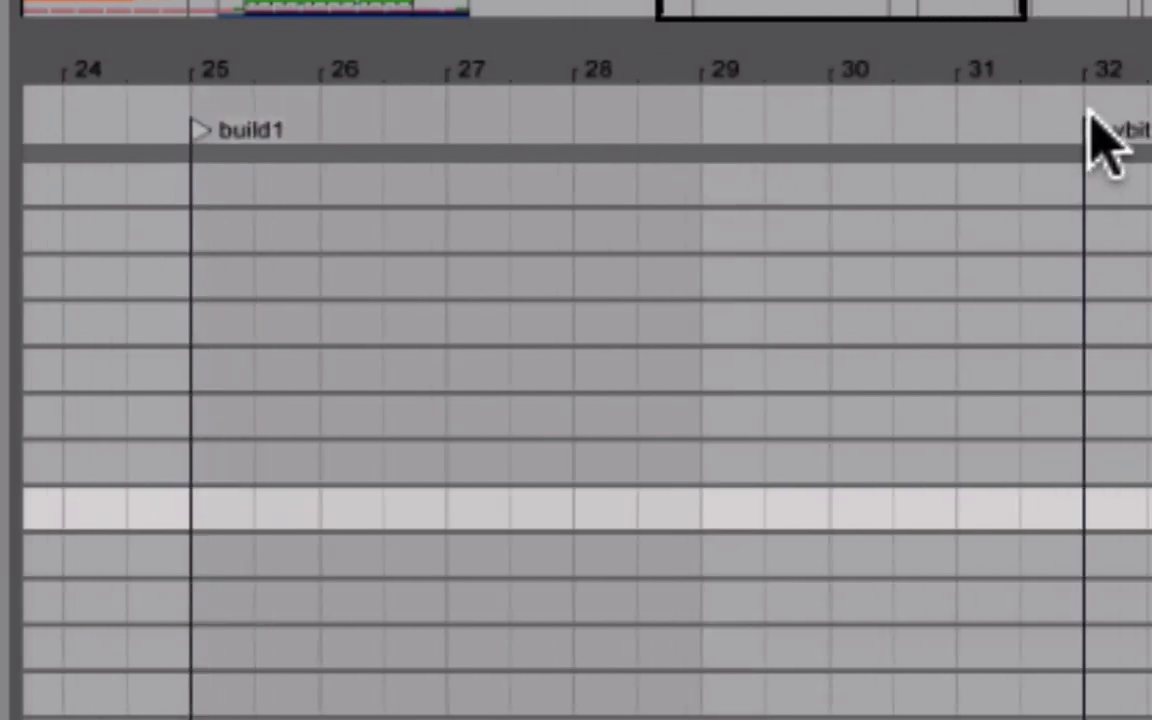
pyautogui.hscroll(6, 942, 296)
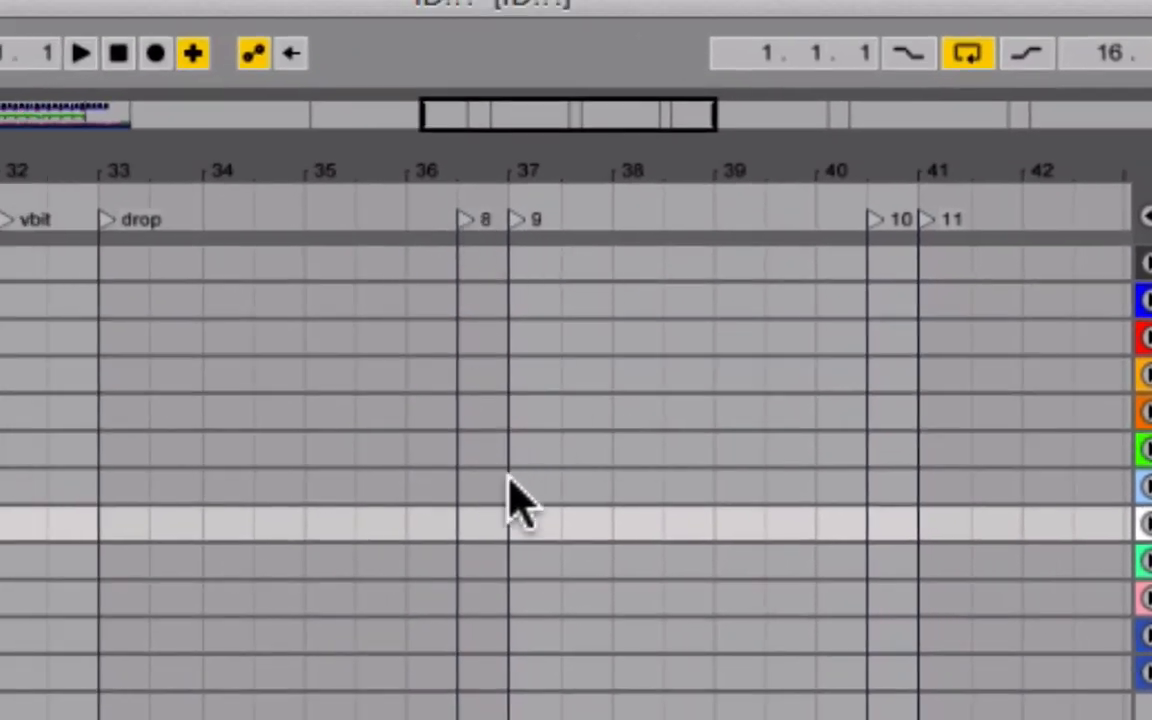
pyautogui.hscroll(15, 510, 497)
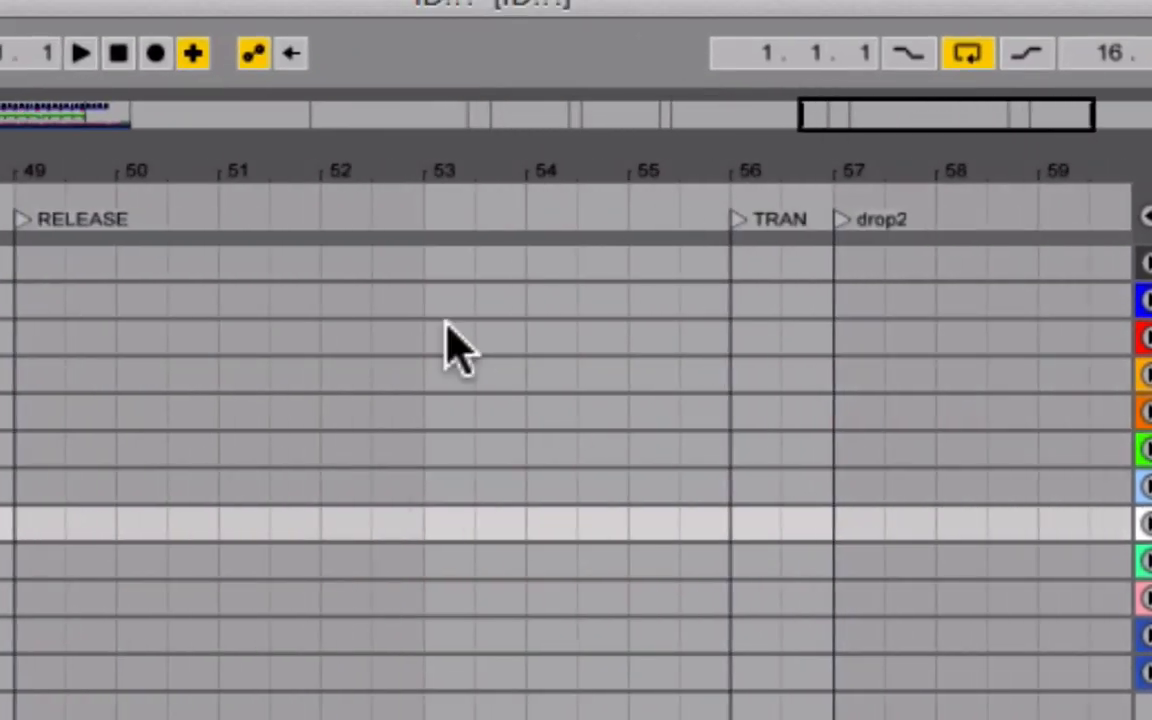
pyautogui.hscroll(20, 555, 330)
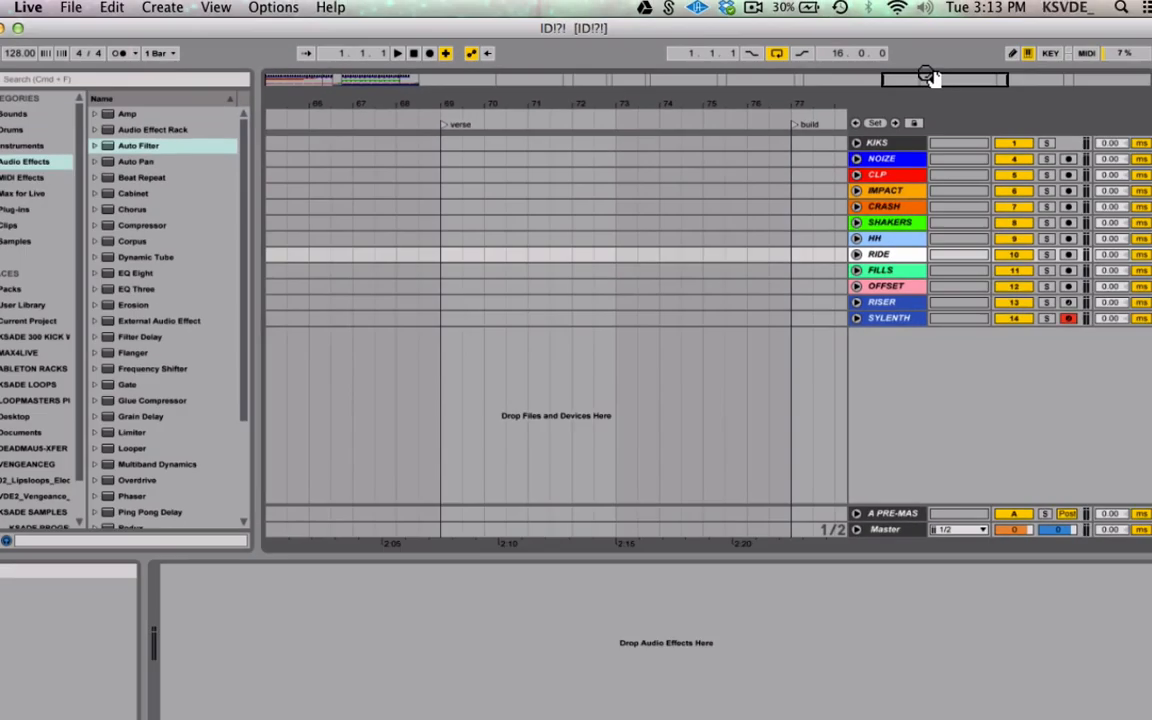
pyautogui.moveTo(926, 77); pyautogui.dragTo(555, 93)
pyautogui.hscroll(-3, 428, 270)
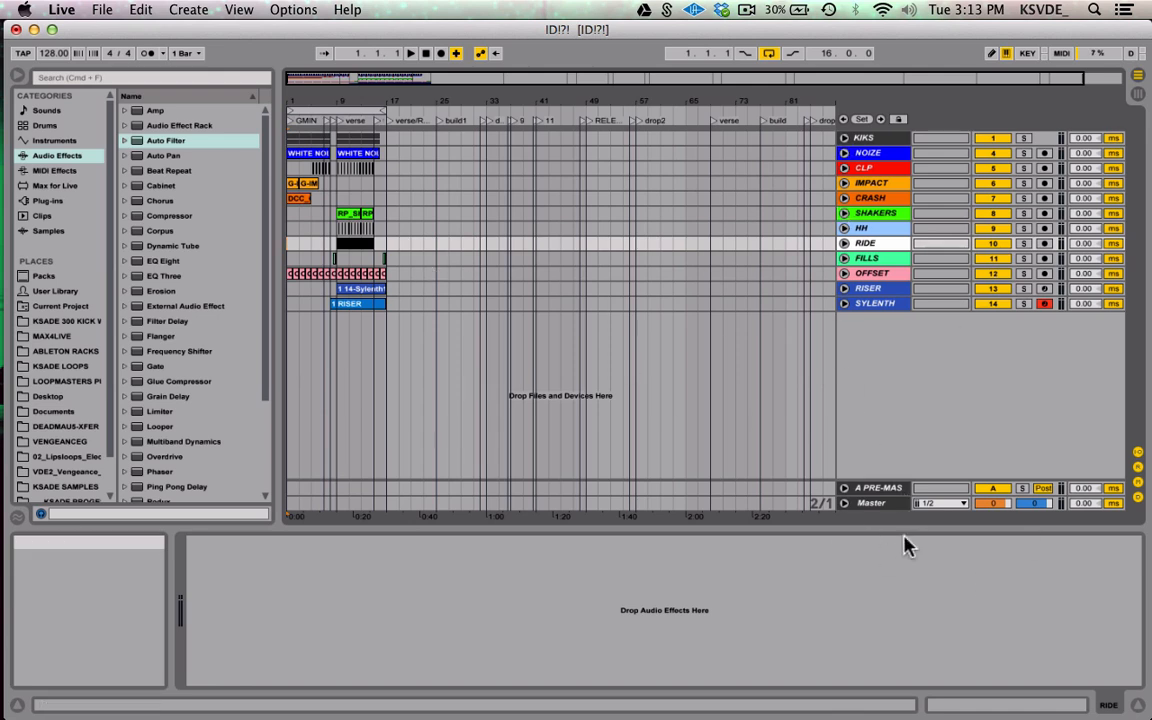
# Show the A PRE-MAS return track's devices and inspect the low, mid and high chains of the SPLIT FREQ rack
pyautogui.click(866, 504)
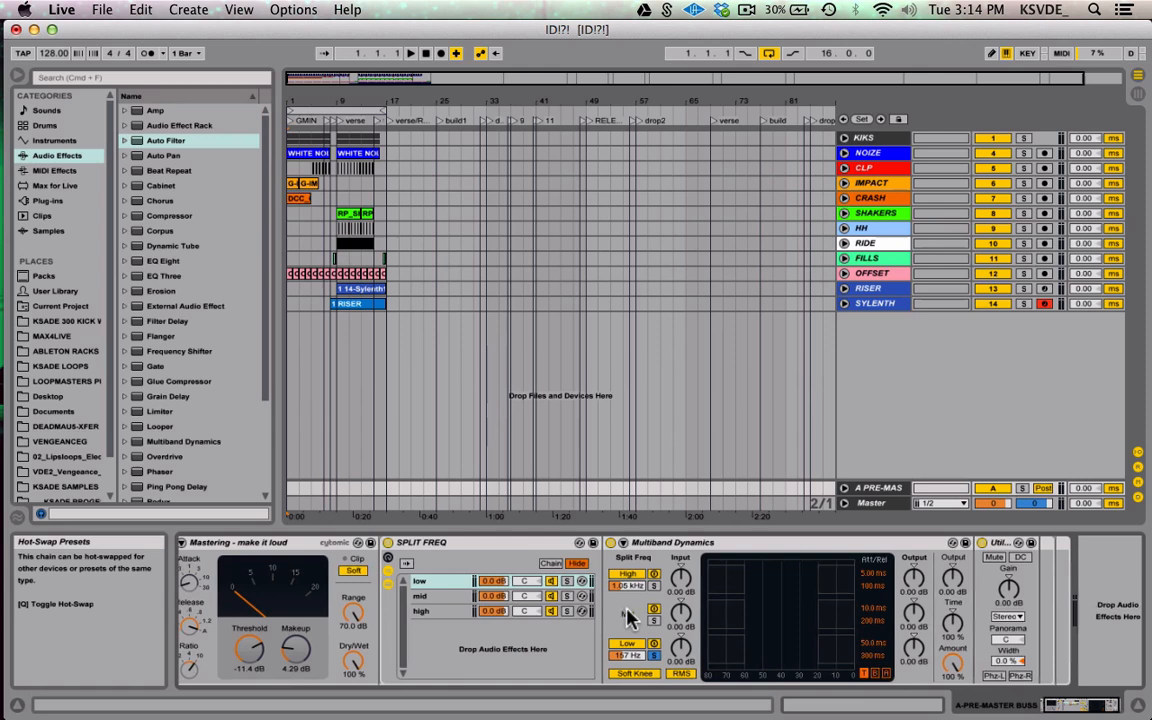
pyautogui.hscroll(-2, 627, 611)
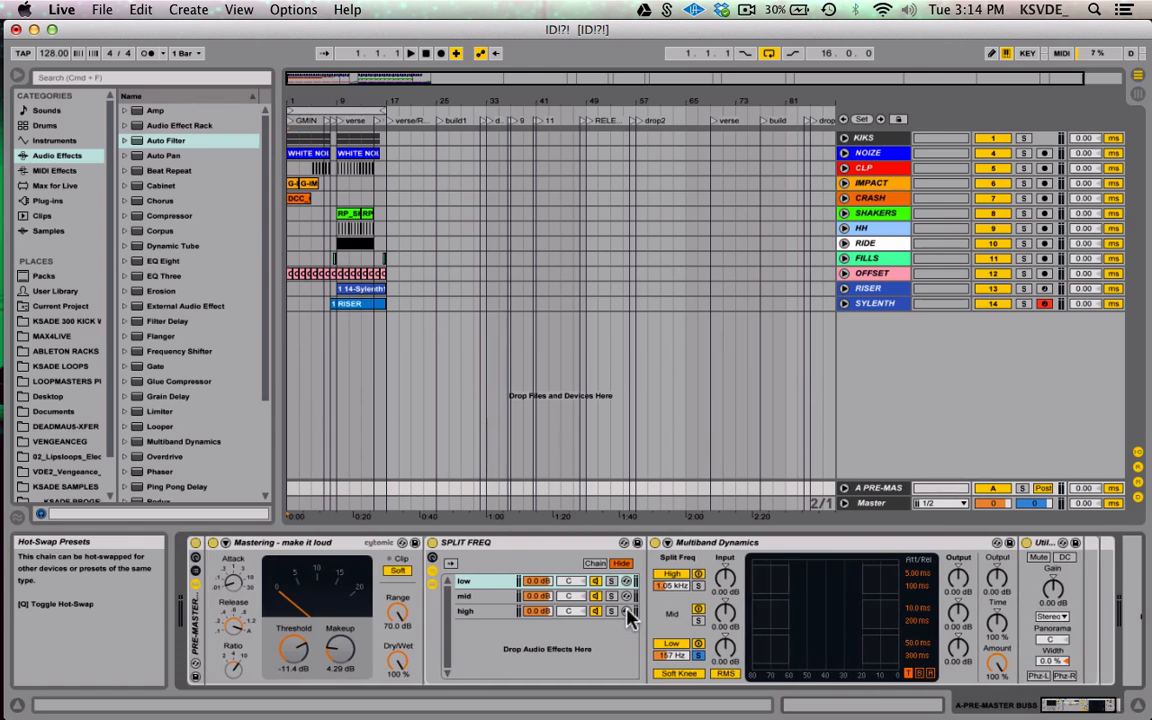
pyautogui.click(478, 583)
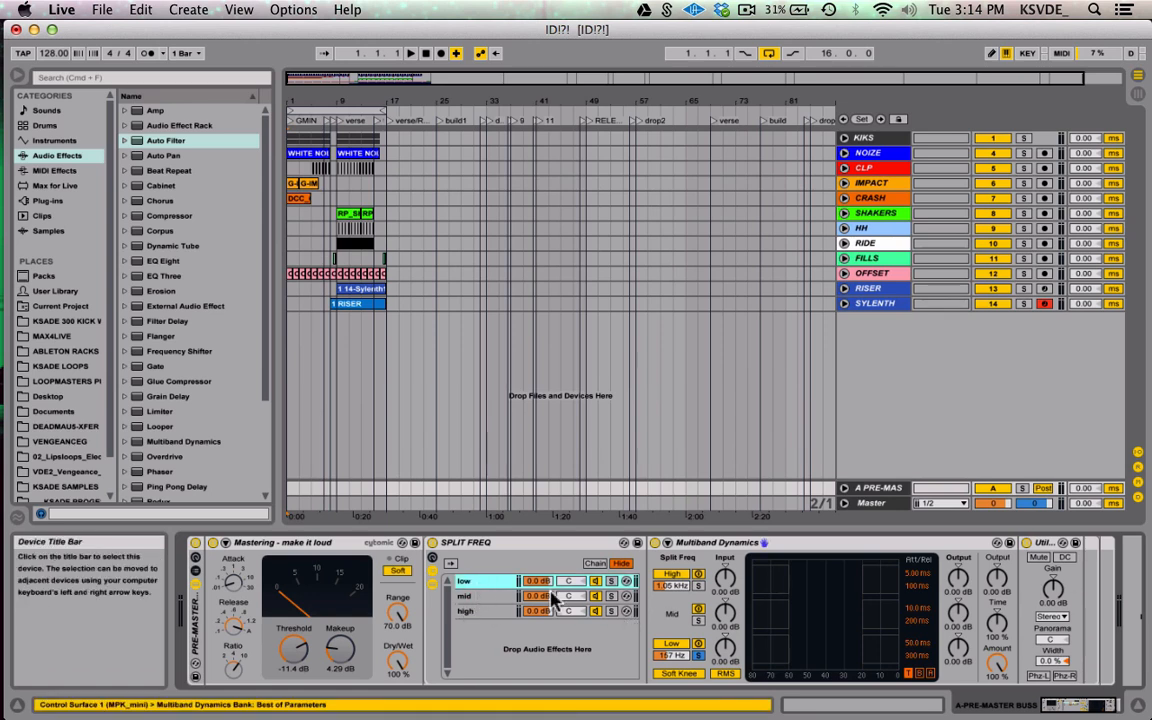
pyautogui.click(492, 598)
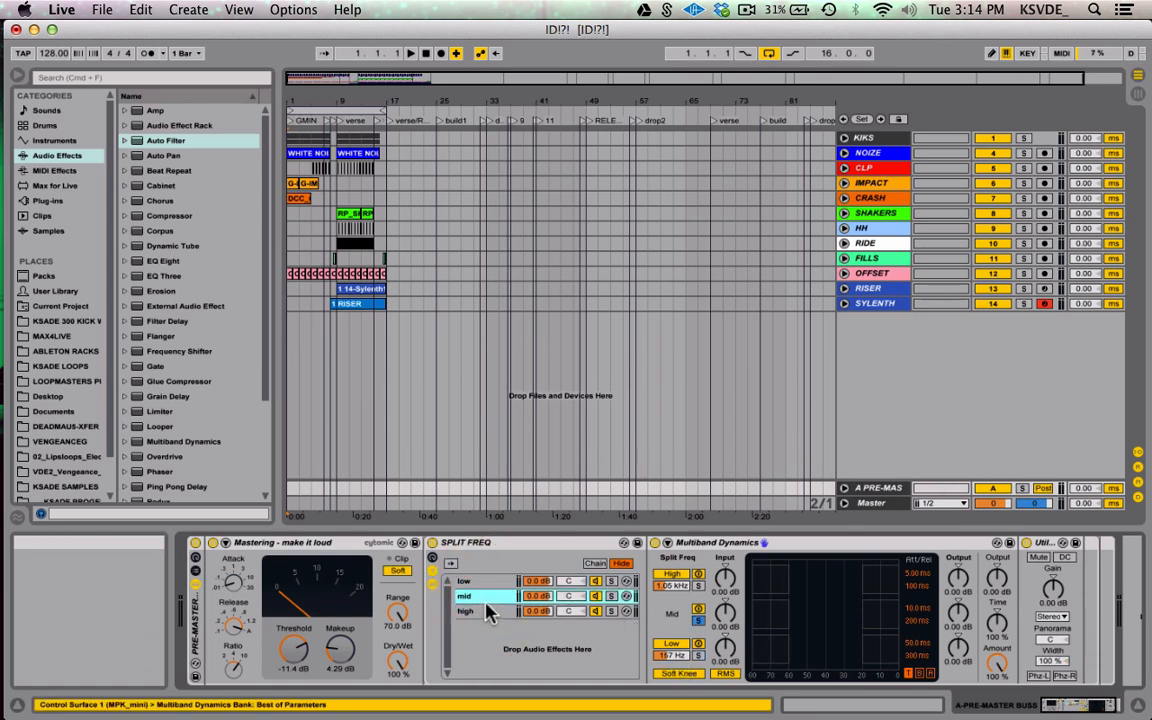
pyautogui.click(486, 610)
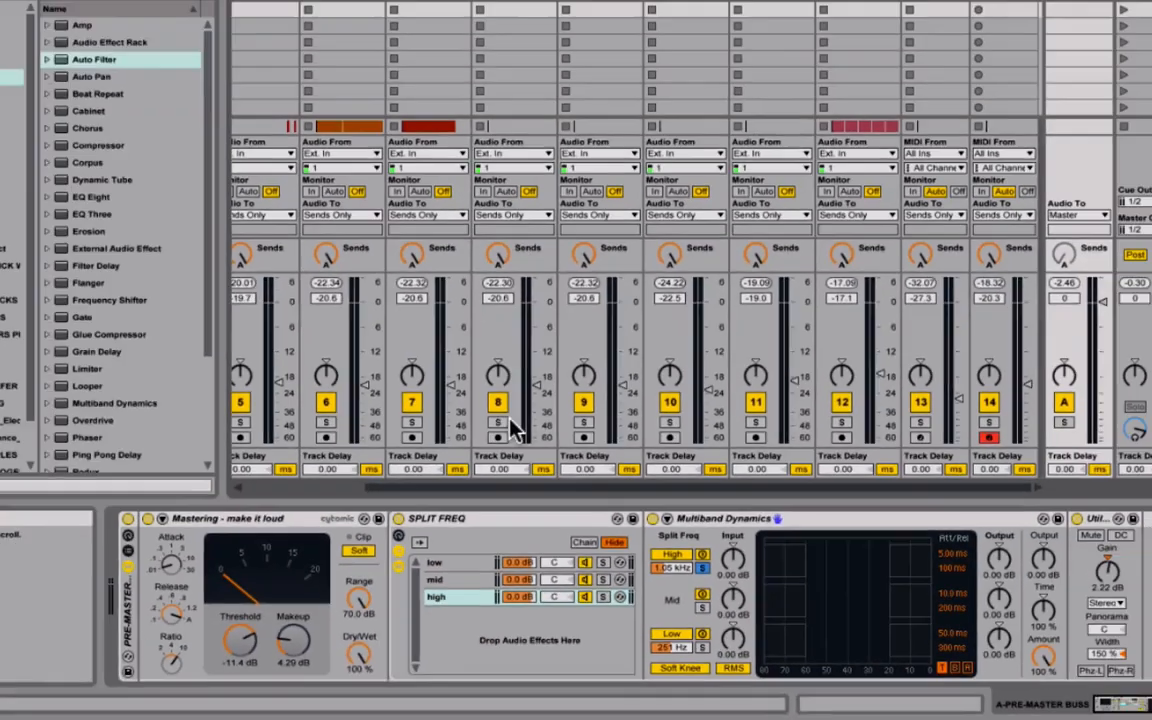
# Check the tracks' sends, levels and output routing to the A PRE-MAS return in Session View, and return to the arrangement
pyautogui.press('Tab')
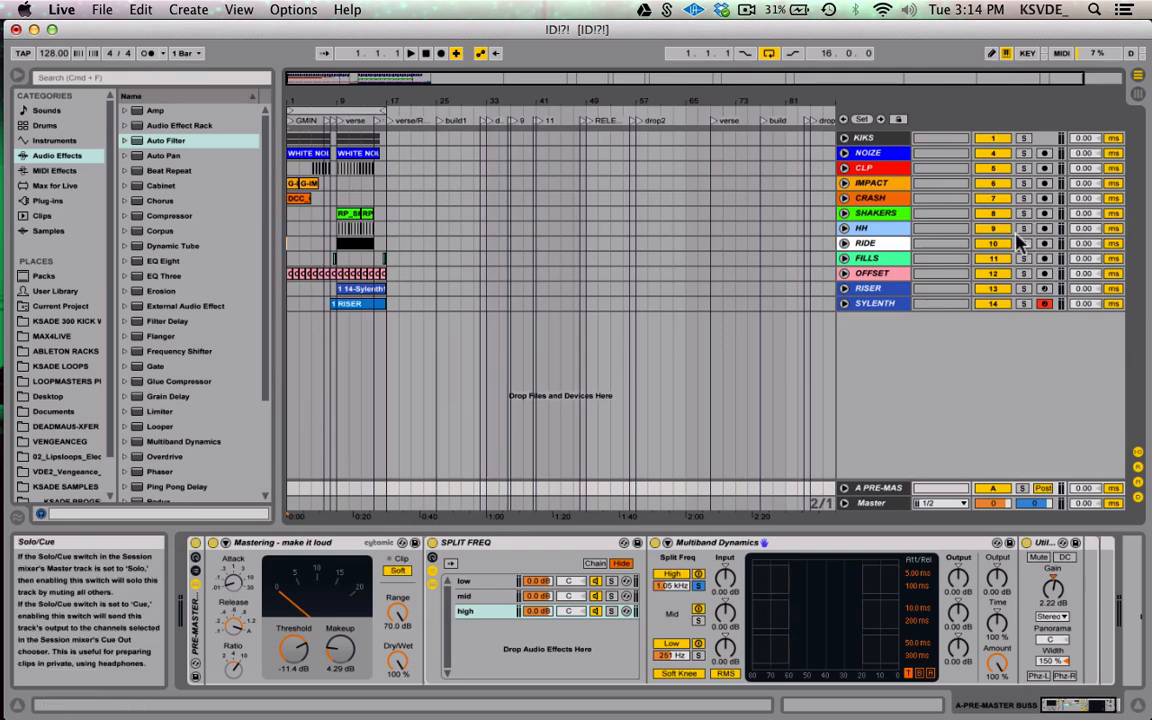
pyautogui.press('Tab')
pyautogui.press('Tab')
pyautogui.click(876, 488)
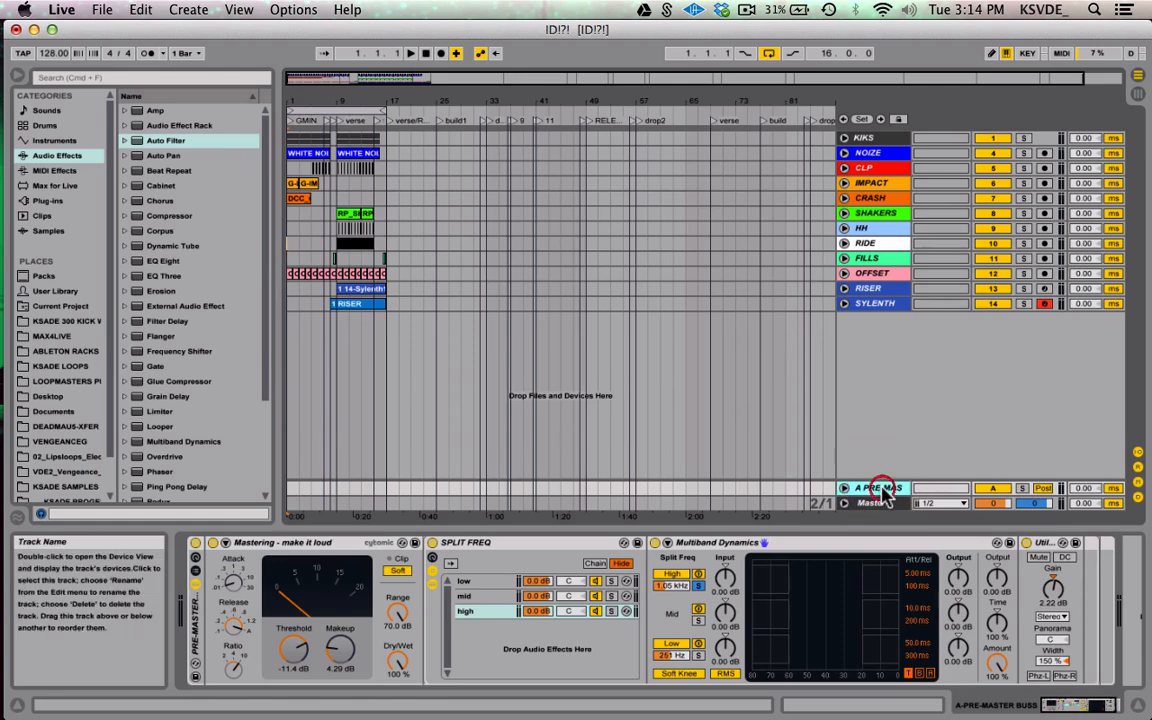
pyautogui.press('Tab')
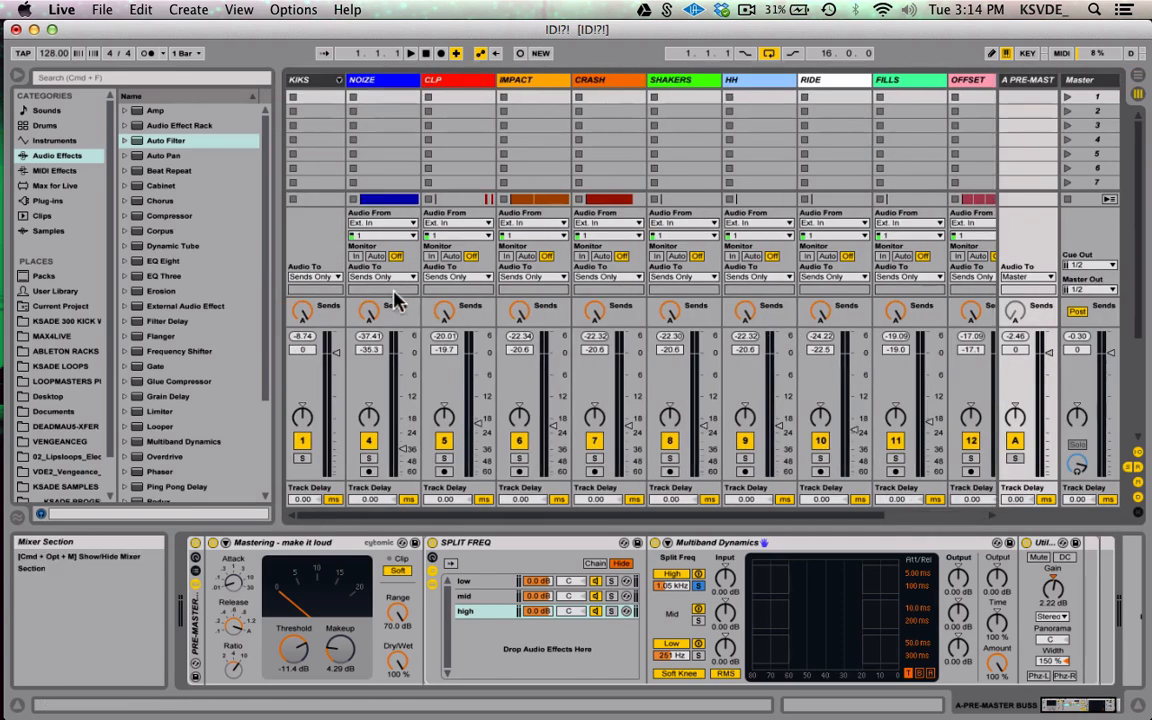
pyautogui.press('Tab')
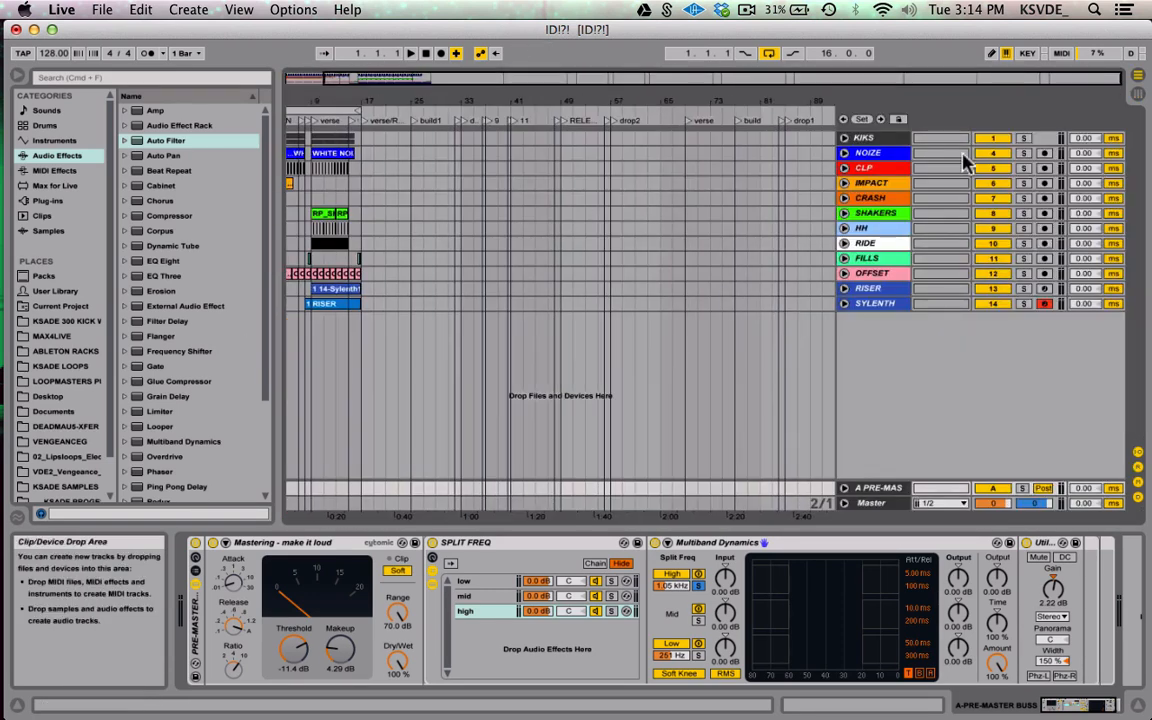
# Unfold the KIKS group to show its two layered kick tracks and play the arrangement from bar 1
pyautogui.moveTo(357, 83); pyautogui.dragTo(418, 305)
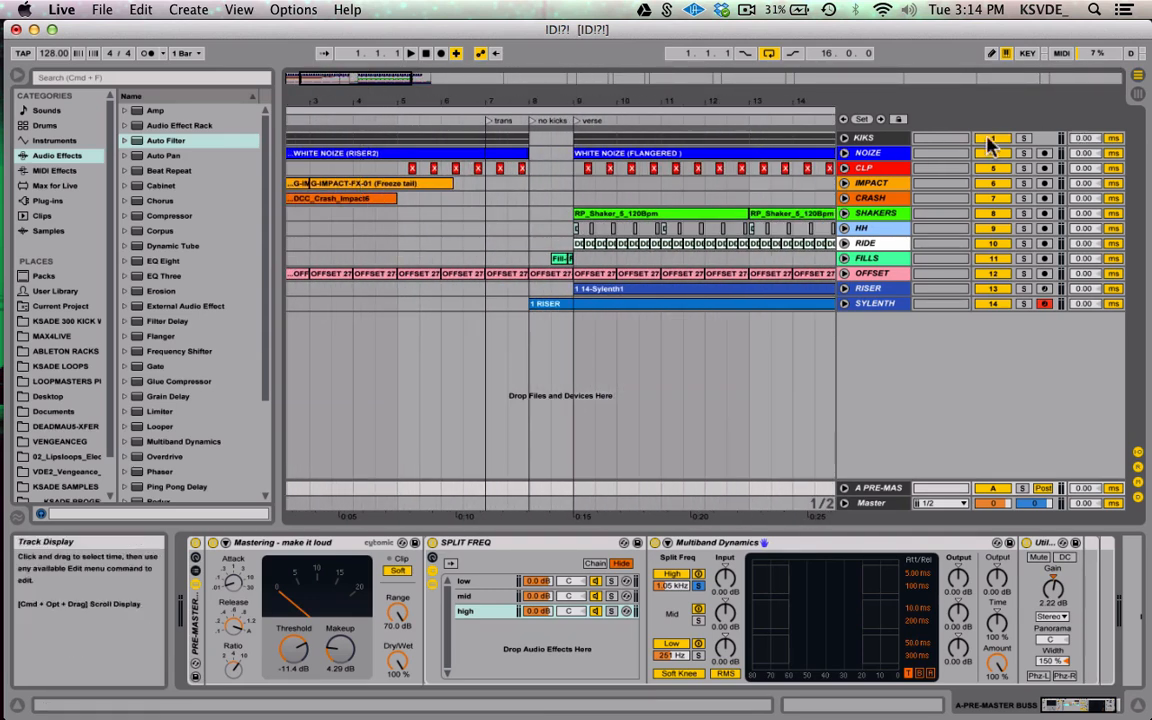
pyautogui.click(845, 138)
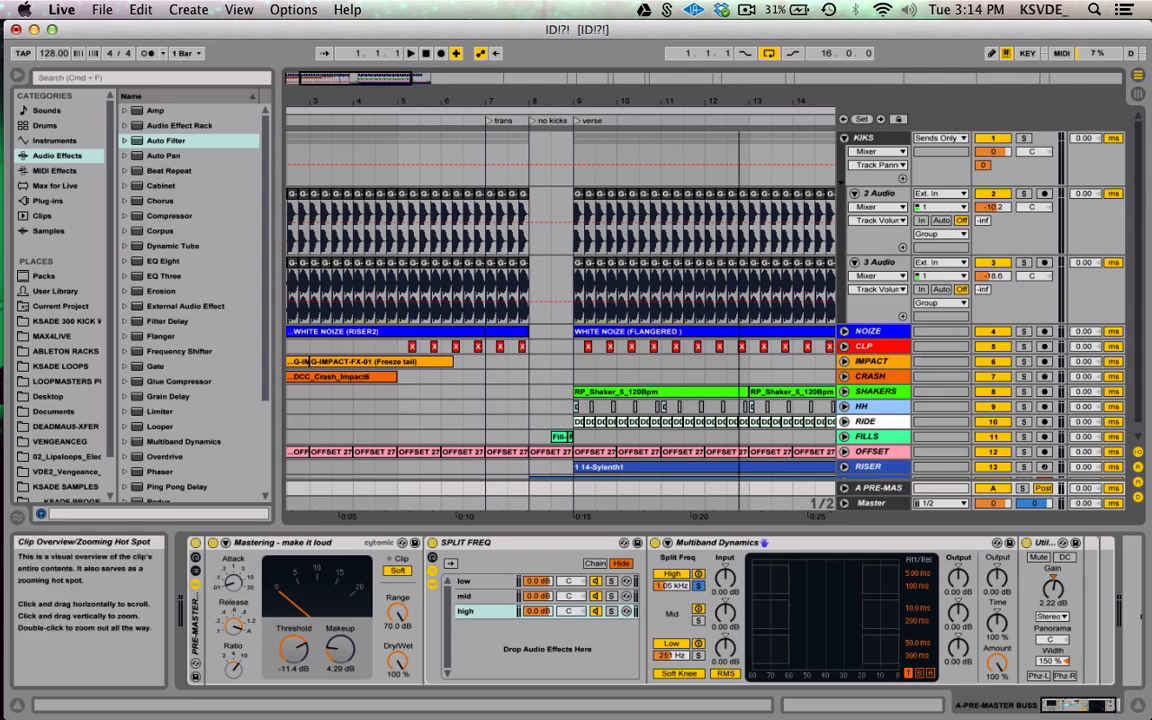
pyautogui.moveTo(392, 77); pyautogui.dragTo(394, 79)
pyautogui.press('space')
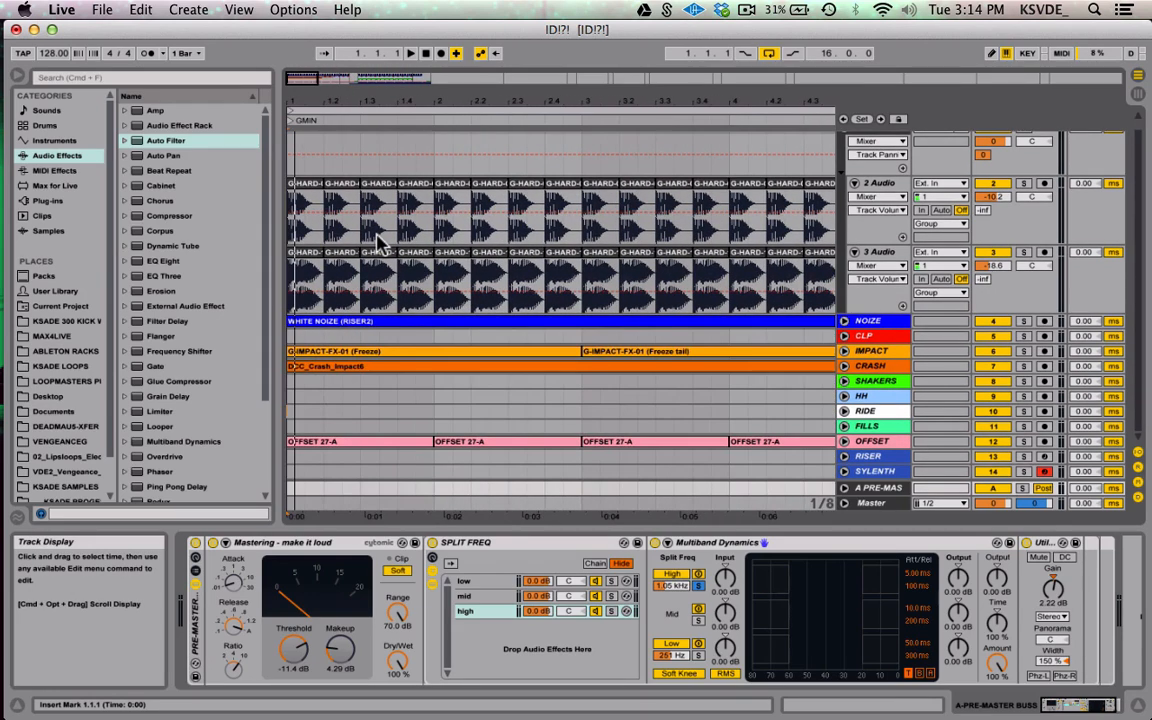
# Play the layered kicks from bar 1 with the KIKS group soloed, then unsolo and fold the group
pyautogui.scroll(1, 378, 243)
pyautogui.click(305, 207)
pyautogui.press('space')
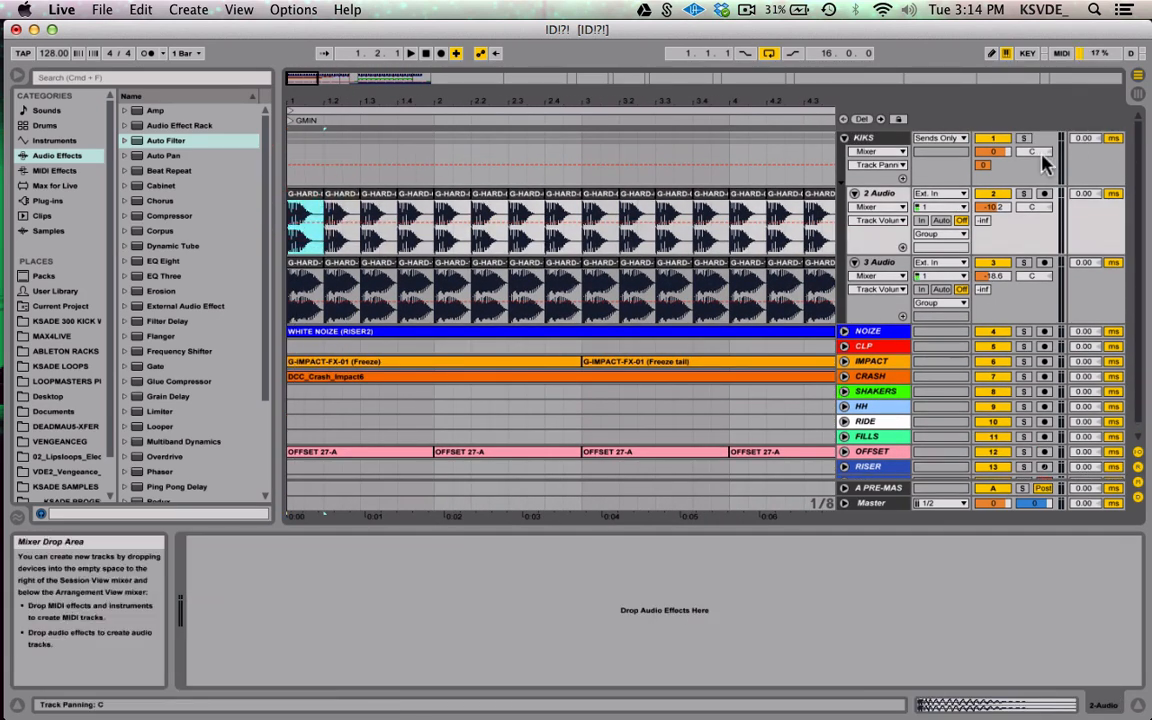
pyautogui.click(1023, 139)
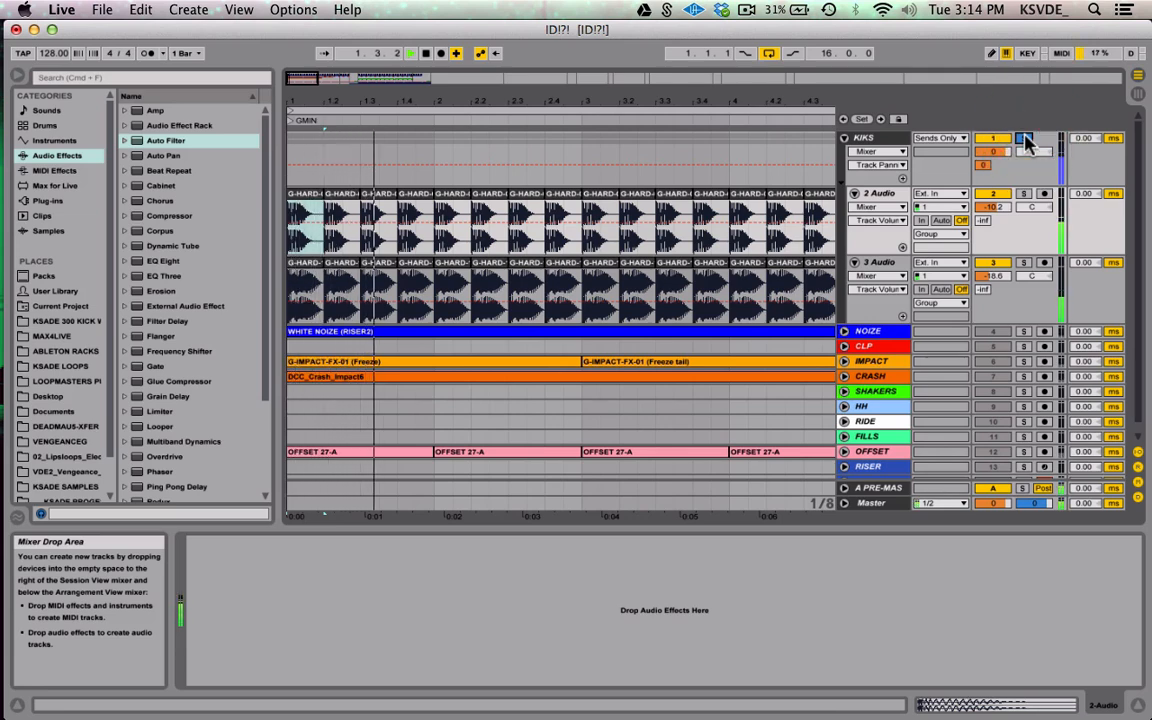
pyautogui.click(1024, 139)
pyautogui.click(844, 138)
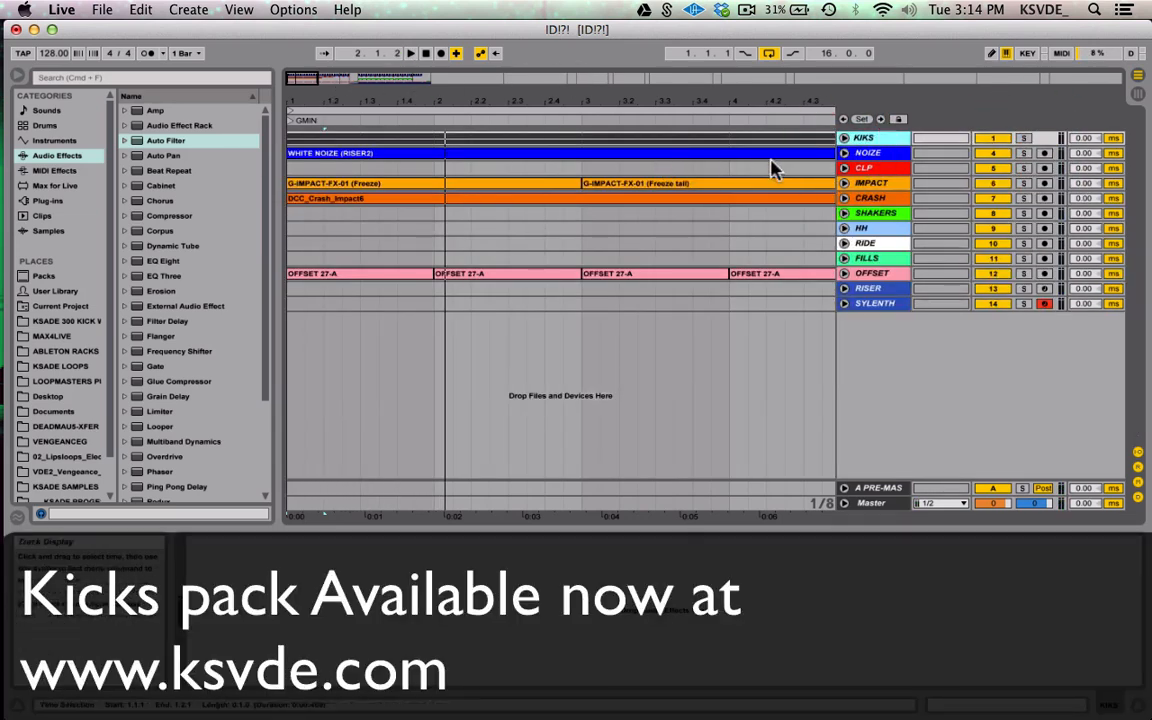
# Show the NOIZE track's Kickstart device and briefly unfold the track to view its white noise waveform
pyautogui.hscroll(1, 755, 170)
pyautogui.click(877, 154)
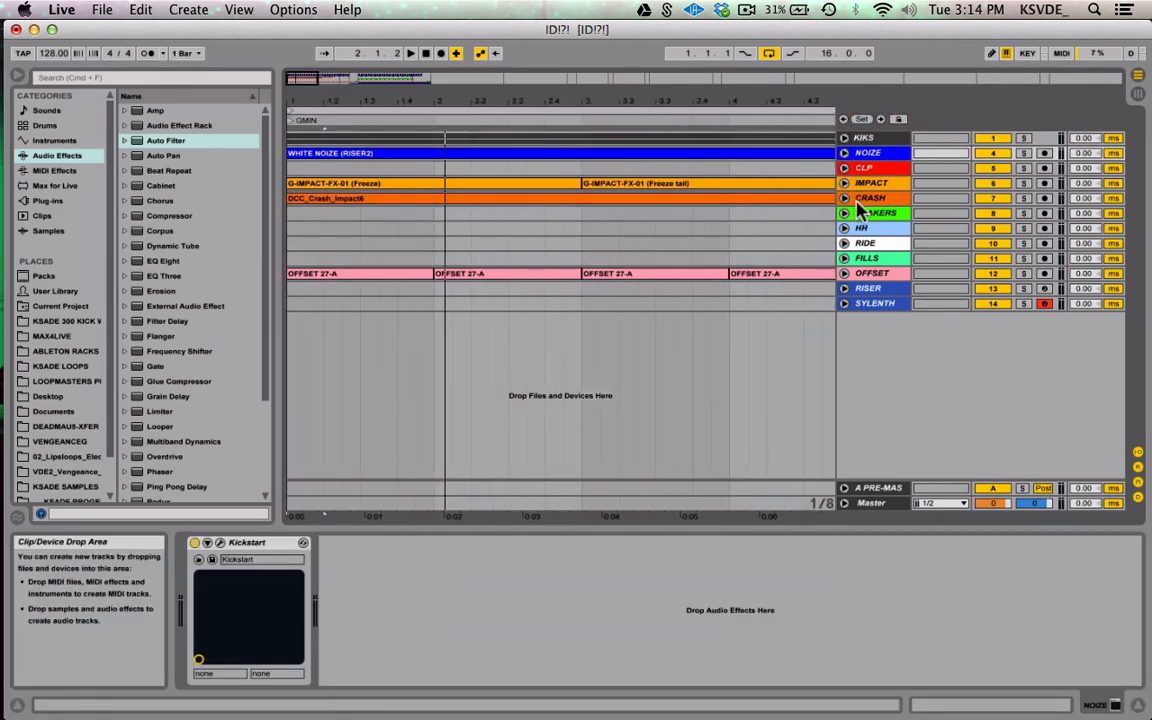
pyautogui.click(844, 155)
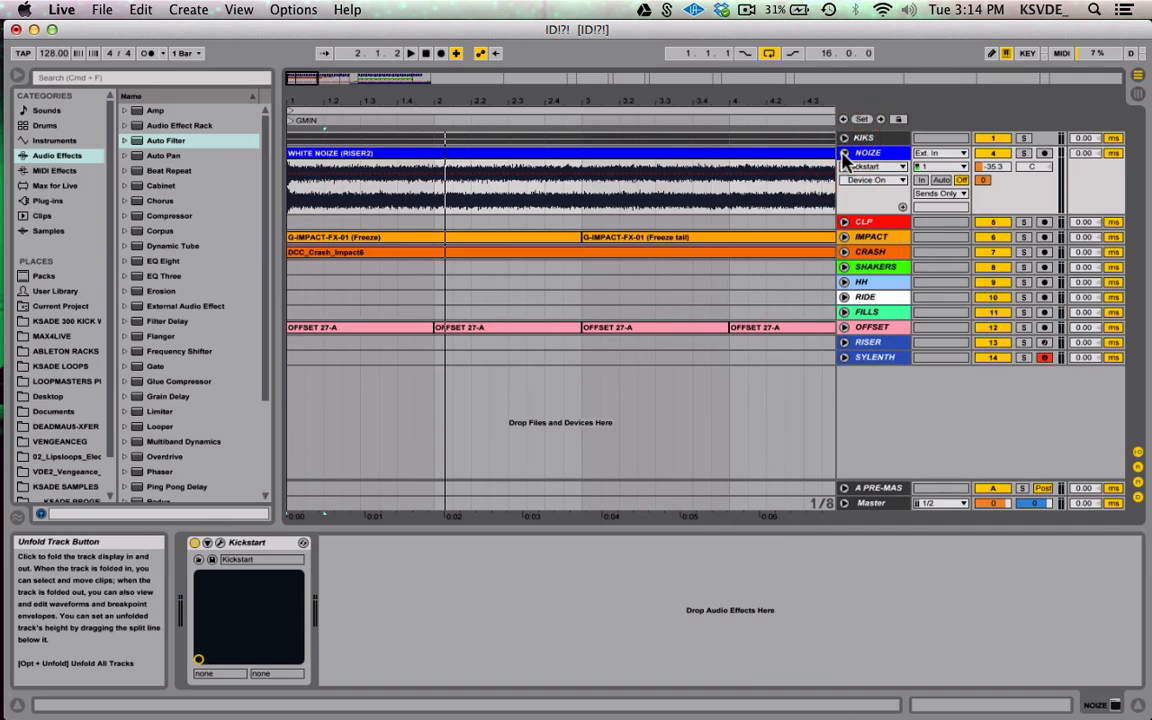
pyautogui.click(844, 155)
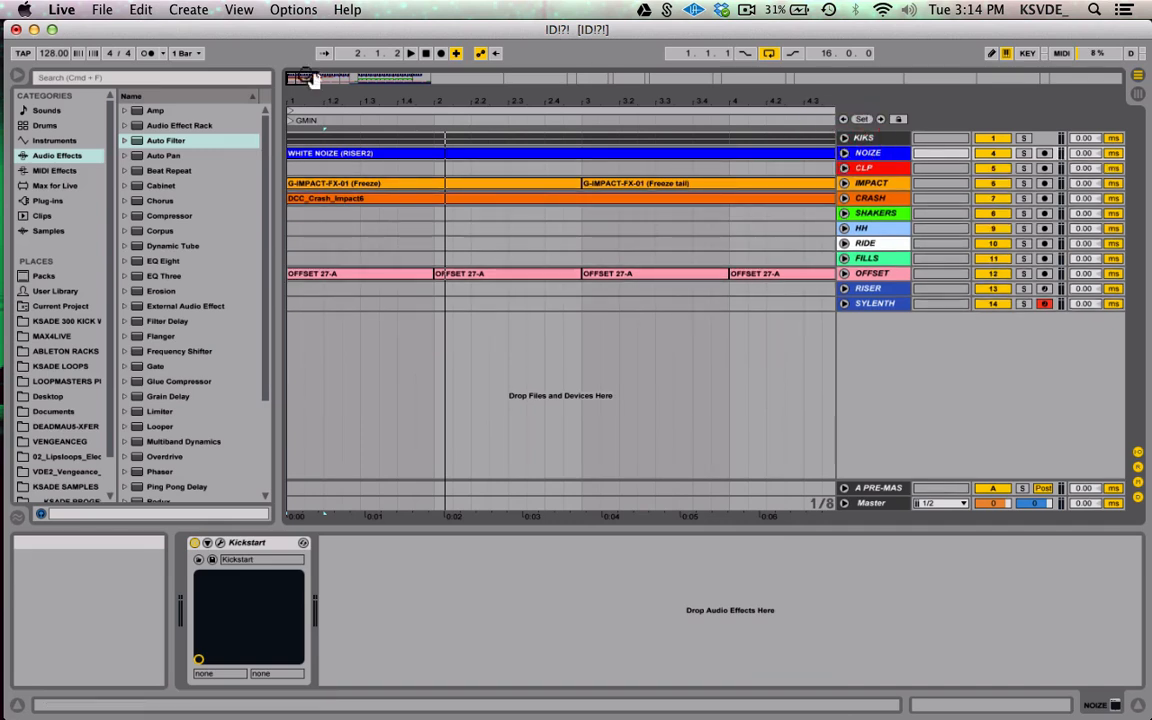
# Unfold the SYLENTH track in the arrangement and open its Sylenth1 instrument window
pyautogui.moveTo(312, 78); pyautogui.dragTo(360, 79)
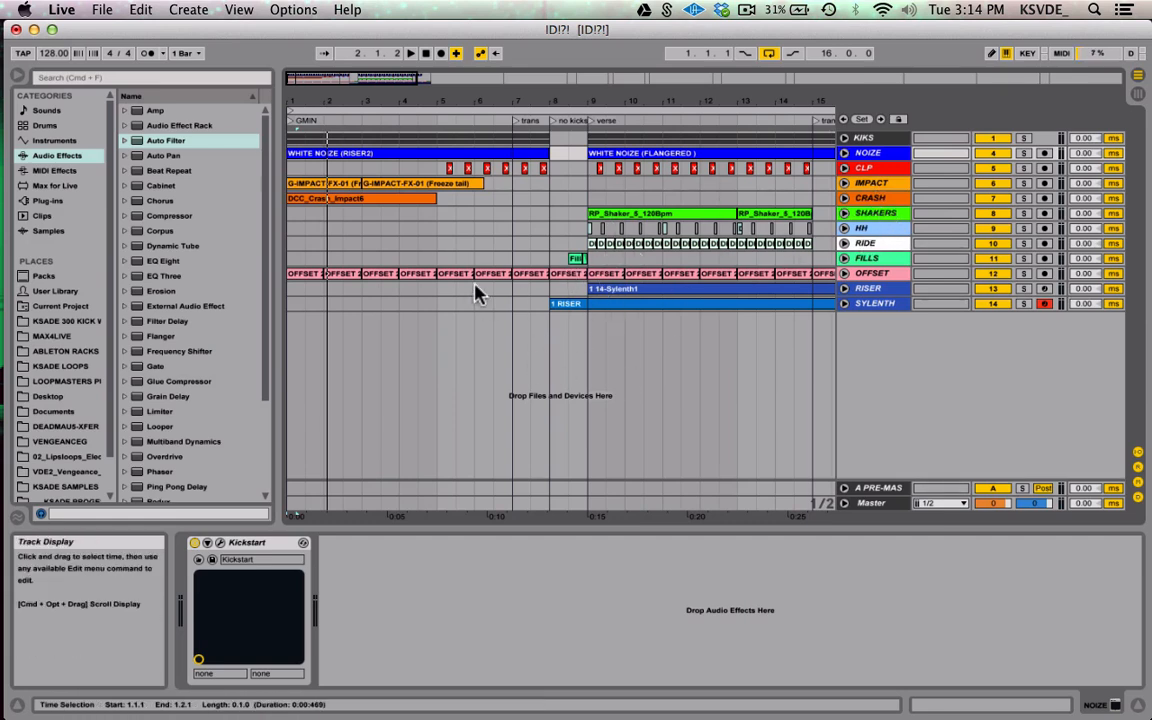
pyautogui.click(845, 289)
pyautogui.click(845, 289)
pyautogui.click(844, 304)
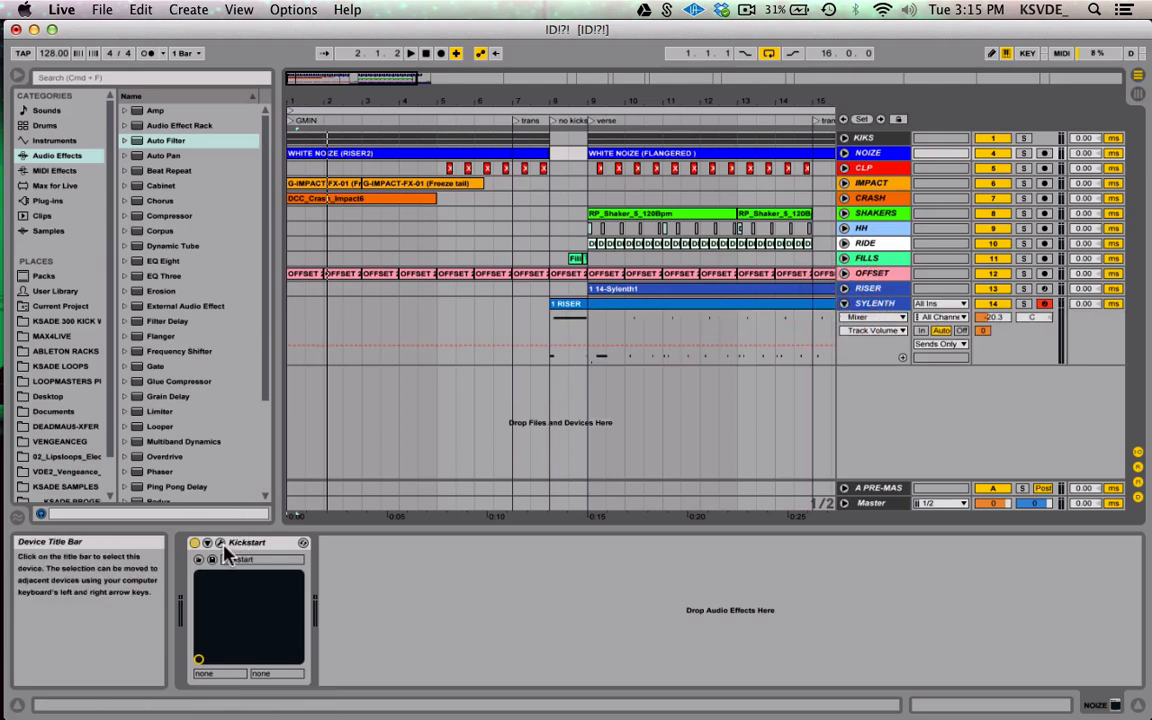
pyautogui.click(802, 302)
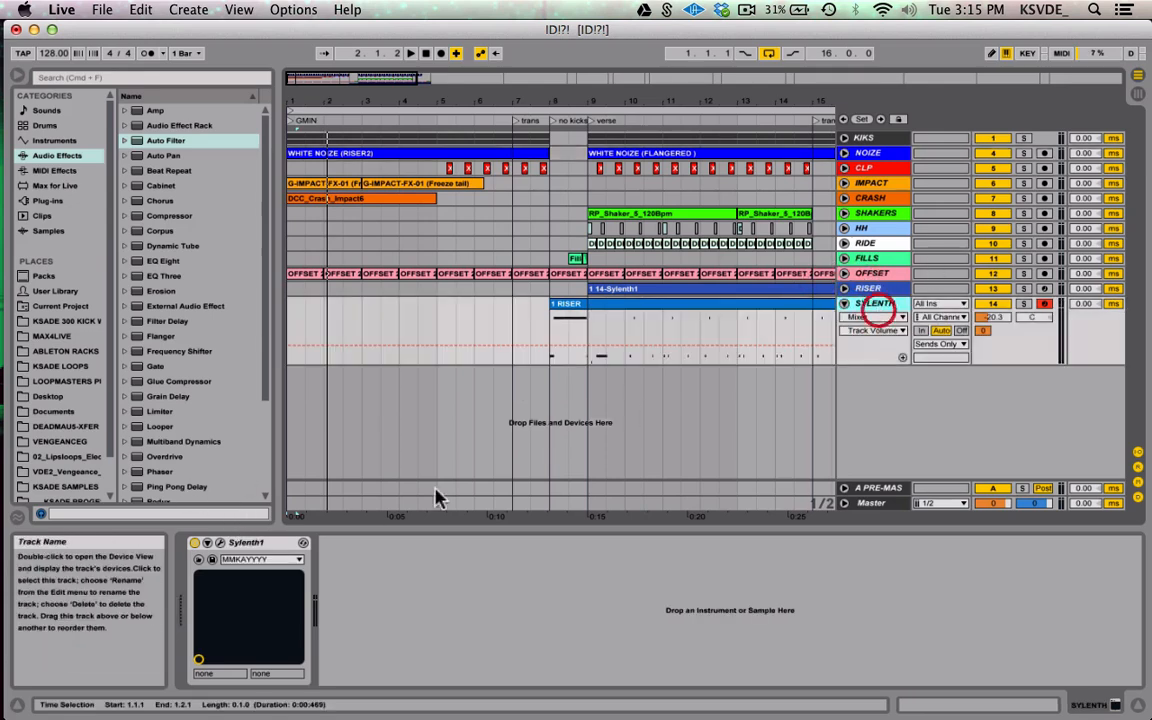
pyautogui.click(220, 542)
# Browse Sylenth1's preset bank from MMKAYYYY up to GROSS BASS and close the list without choosing a preset
pyautogui.click(440, 244)
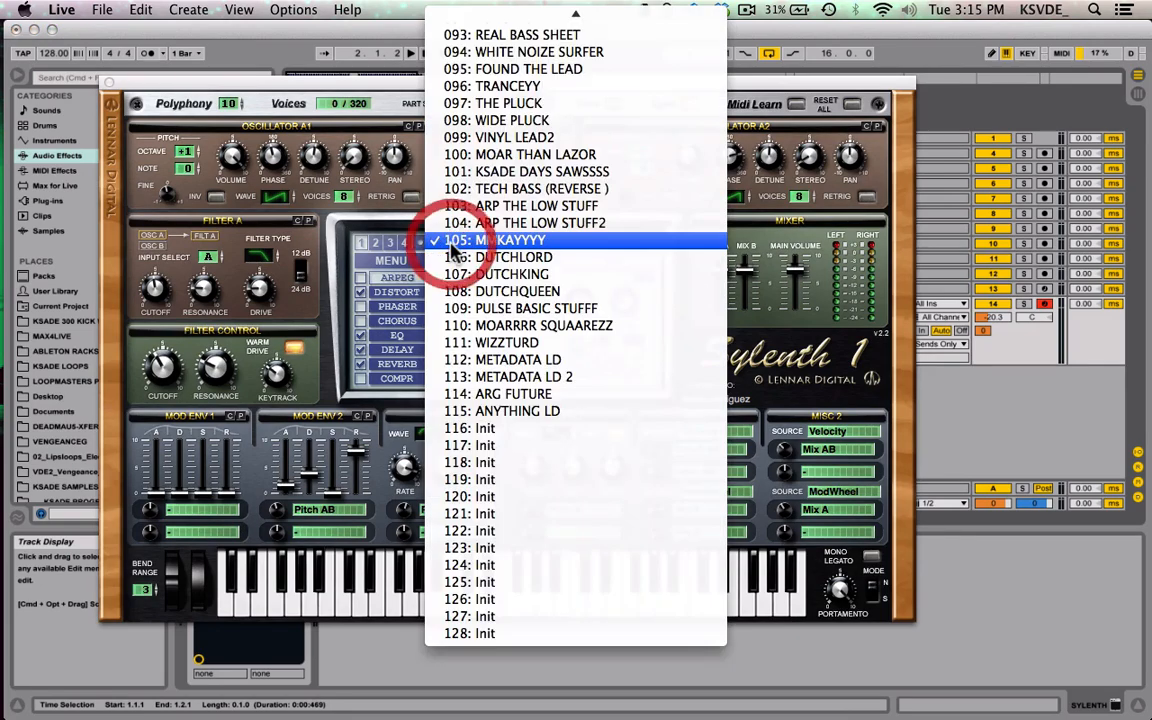
pyautogui.scroll(10, 550, 410)
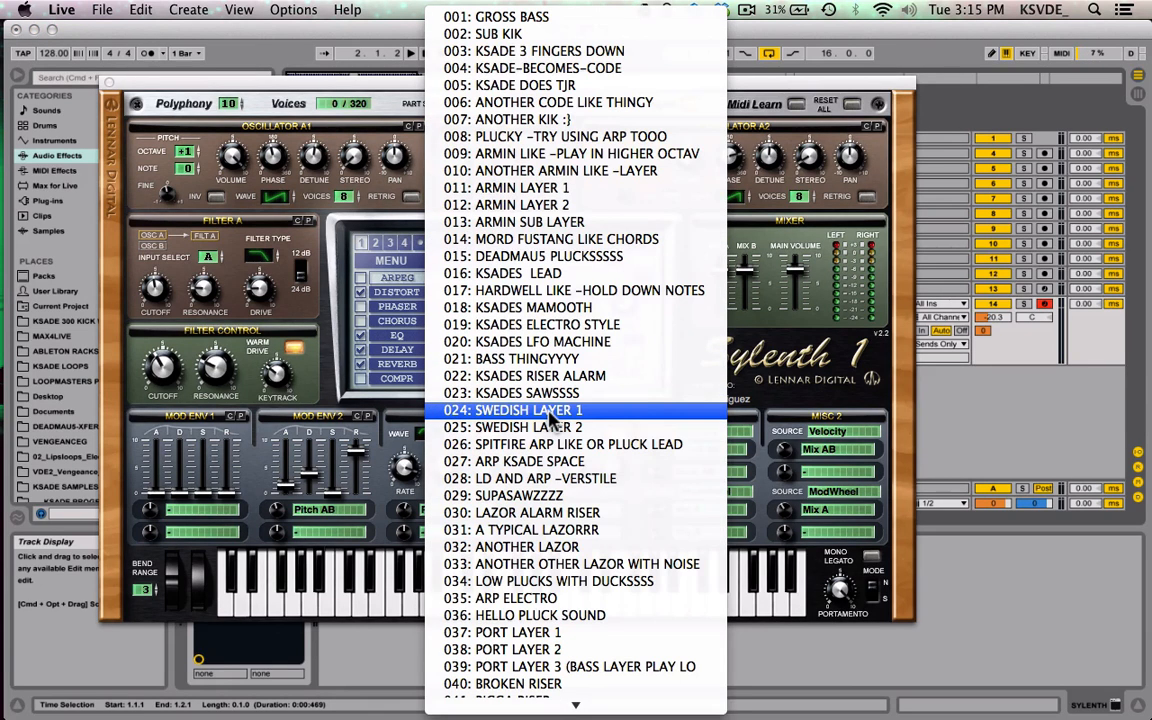
pyautogui.scroll(-10, 550, 420)
pyautogui.scroll(10, 550, 420)
pyautogui.scroll(-10, 550, 422)
pyautogui.scroll(10, 550, 424)
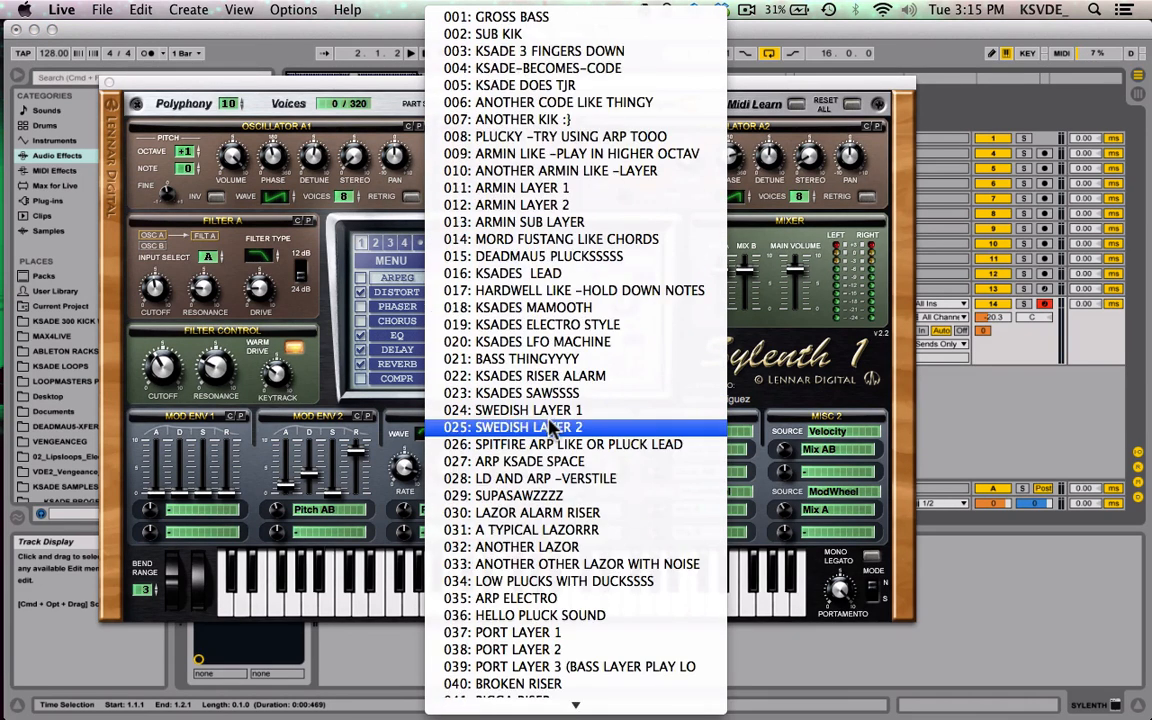
pyautogui.click(109, 82)
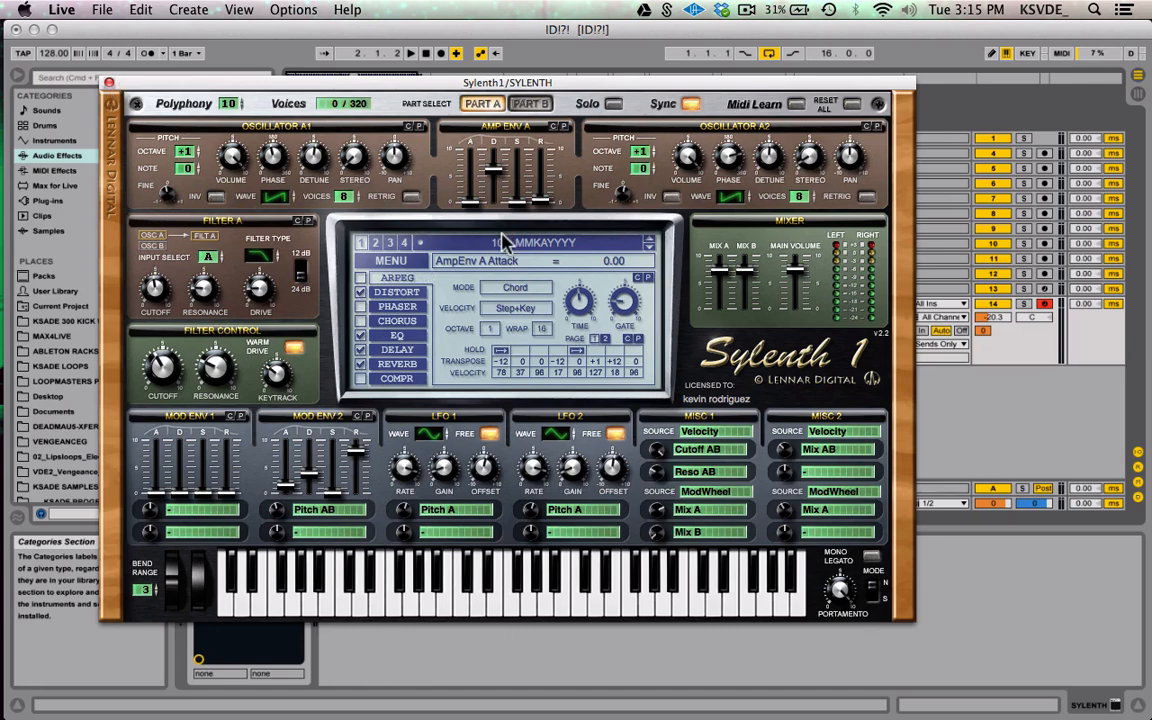
# Look through the Sylenth1 preset list once more, then close the instrument window and return to a song overview
pyautogui.click(505, 243)
pyautogui.scroll(10, 505, 250)
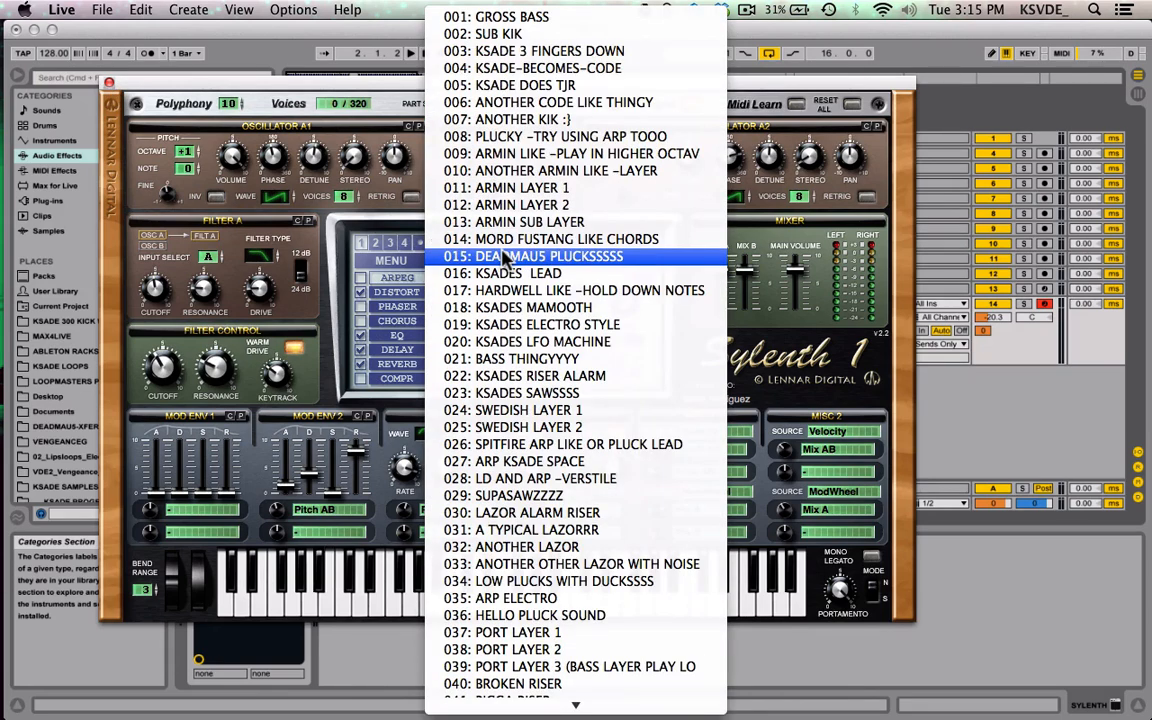
pyautogui.scroll(-5, 505, 258)
pyautogui.scroll(-8, 505, 258)
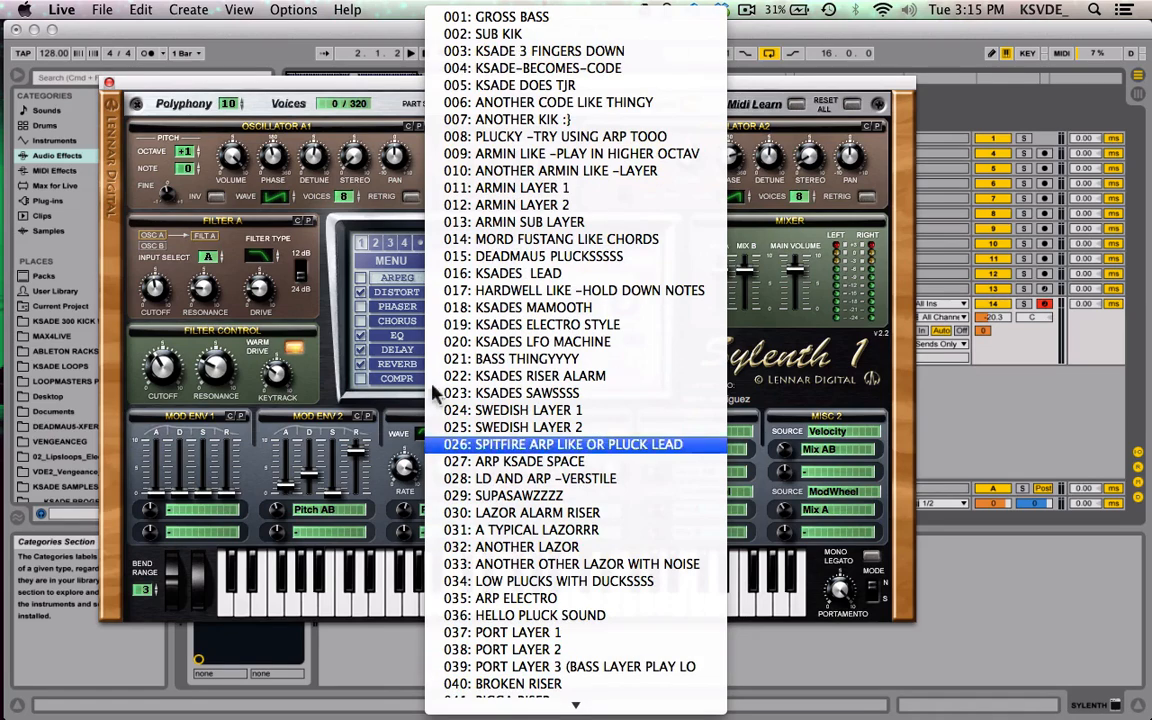
pyautogui.click(97, 77)
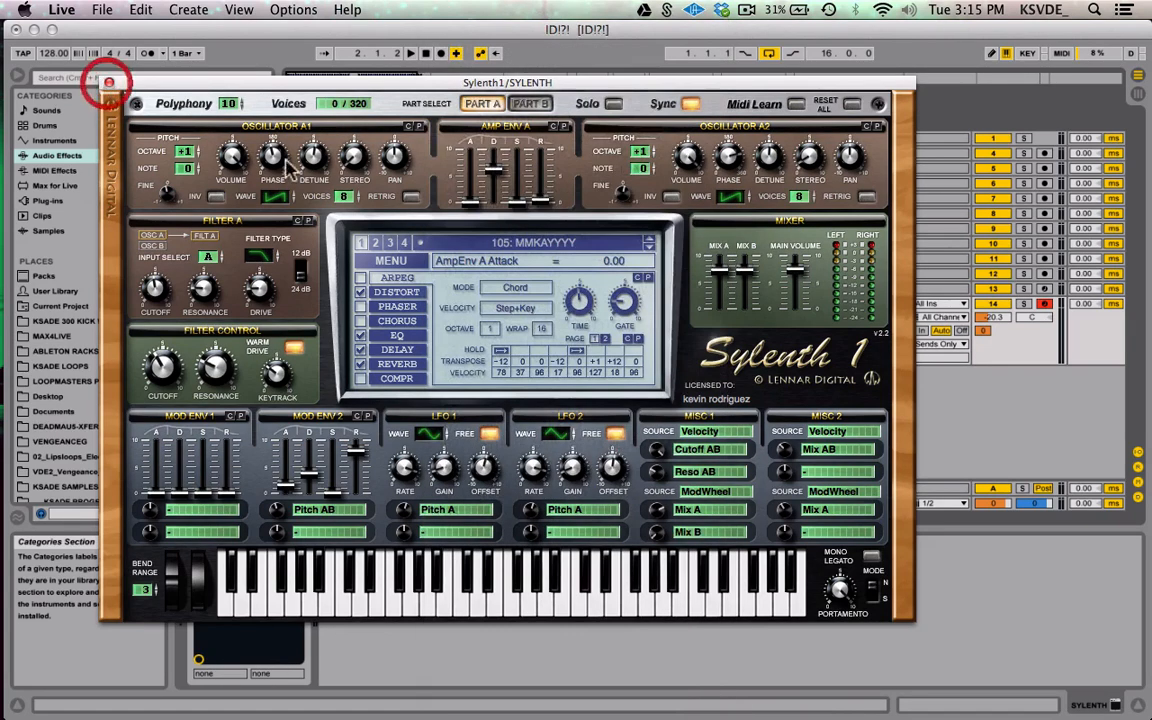
pyautogui.click(109, 82)
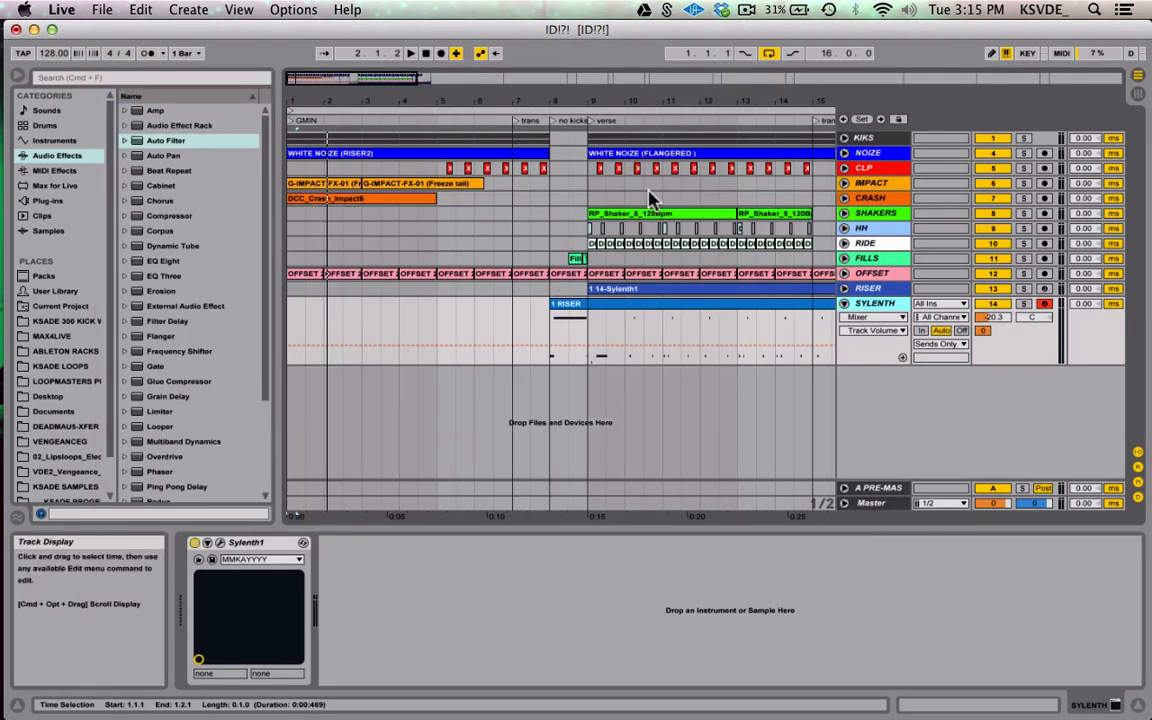
pyautogui.moveTo(397, 80); pyautogui.dragTo(609, 78)
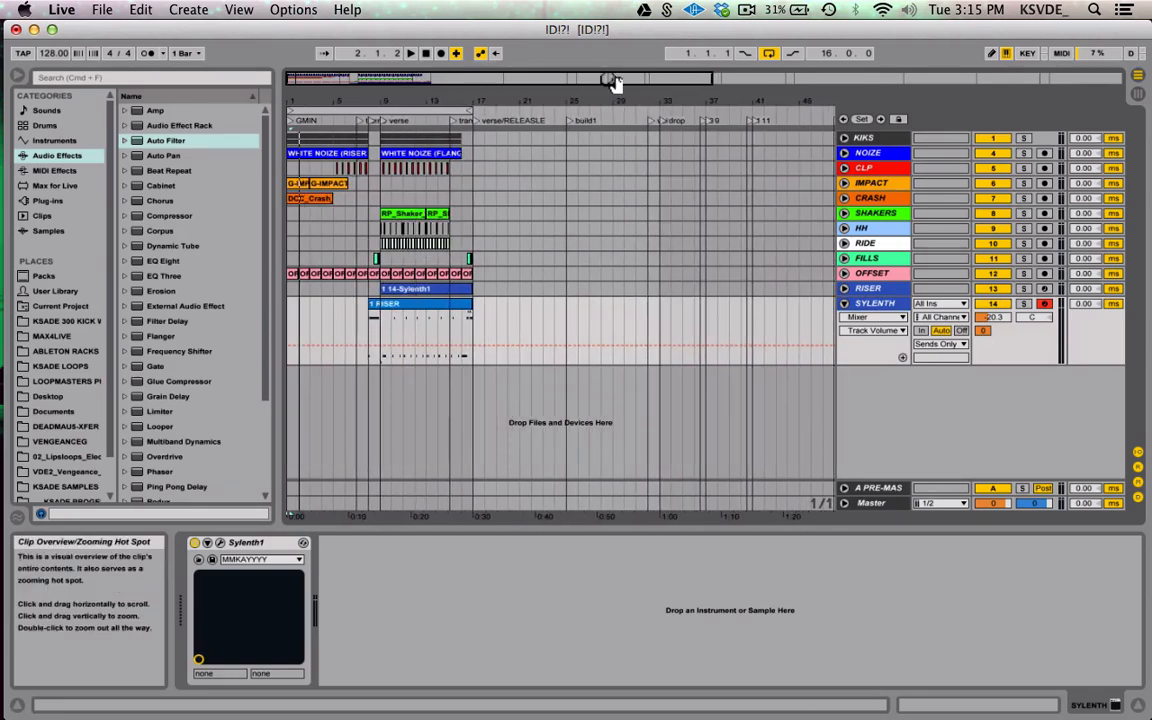